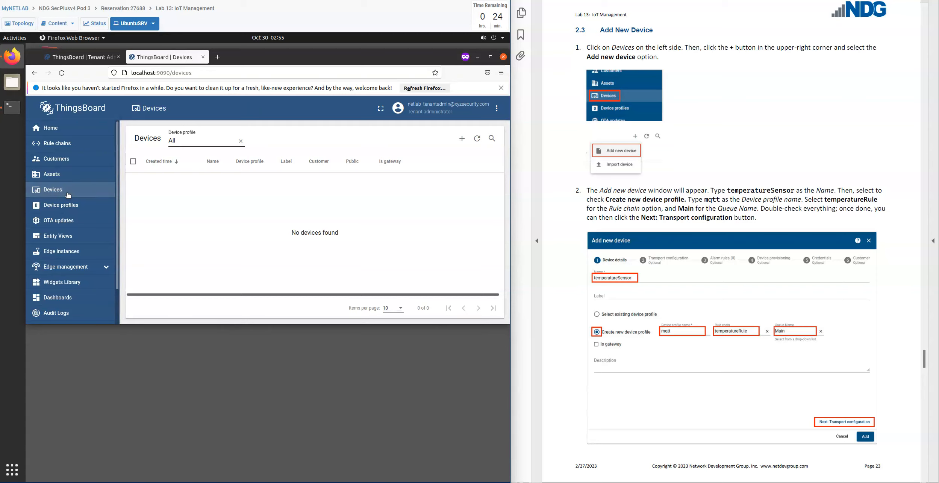
- Start adding a new device and name it temperatureSensor
{"action": "left_click", "coordinate": [461, 140]}
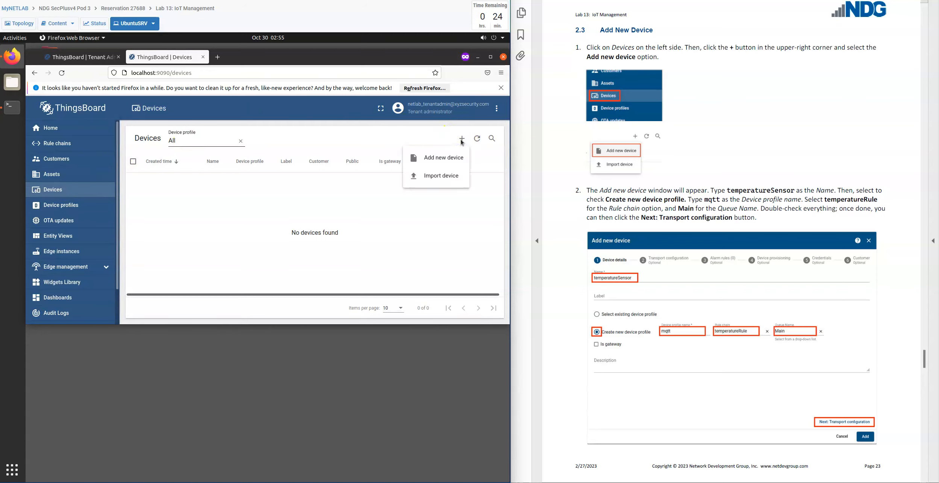
{"action": "left_click", "coordinate": [426, 160]}
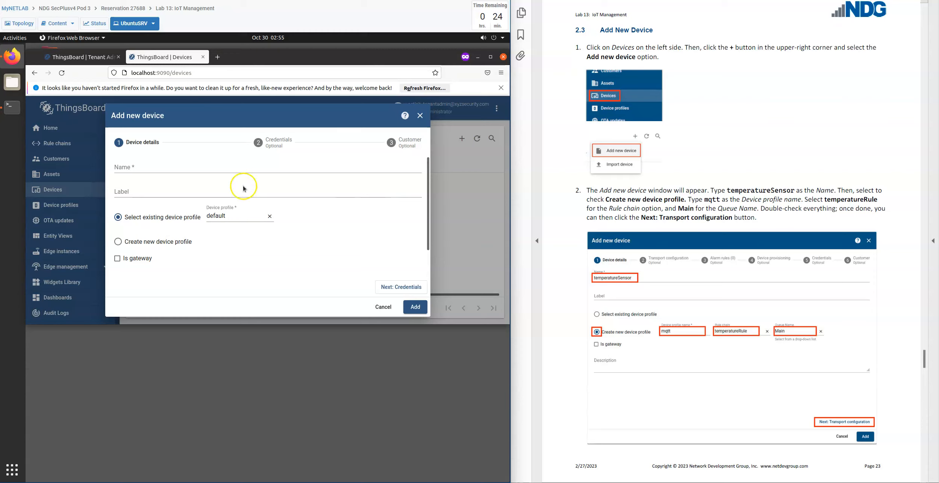
{"action": "left_click", "coordinate": [201, 169]}
{"action": "type", "text": "temper"}
{"action": "key", "text": "BackSpace"}
{"action": "type", "text": "e"}
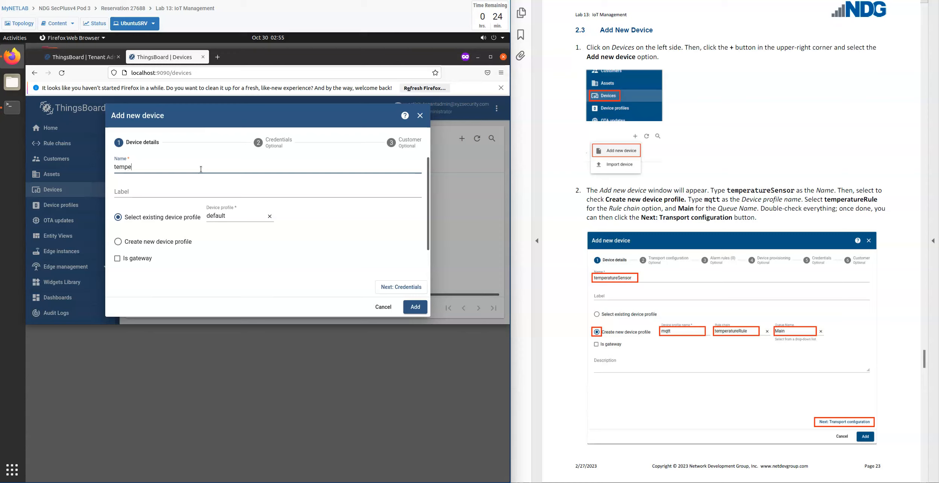
{"action": "type", "text": "ratureSensor"}
- Create a new device profile mqtt with rule chain tempretureRule and queue Main, and continue to the transport configuration
{"action": "left_click", "coordinate": [132, 245]}
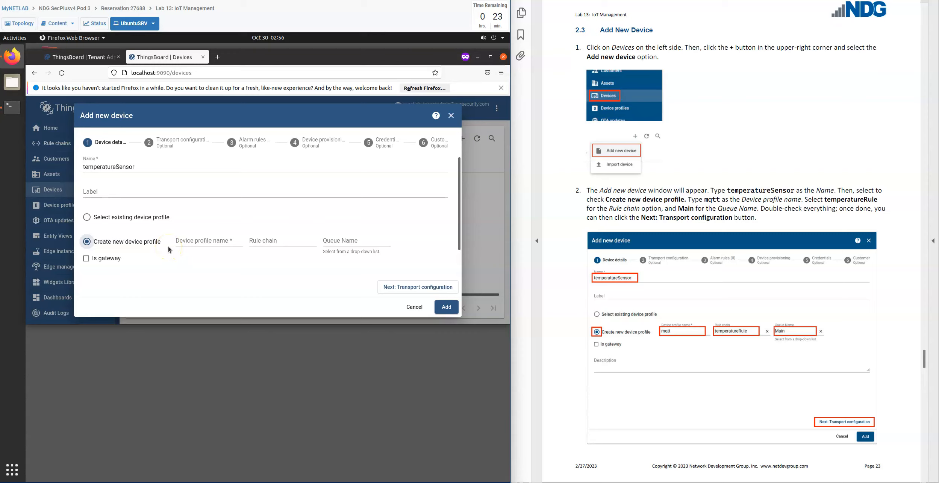
{"action": "left_click", "coordinate": [191, 240]}
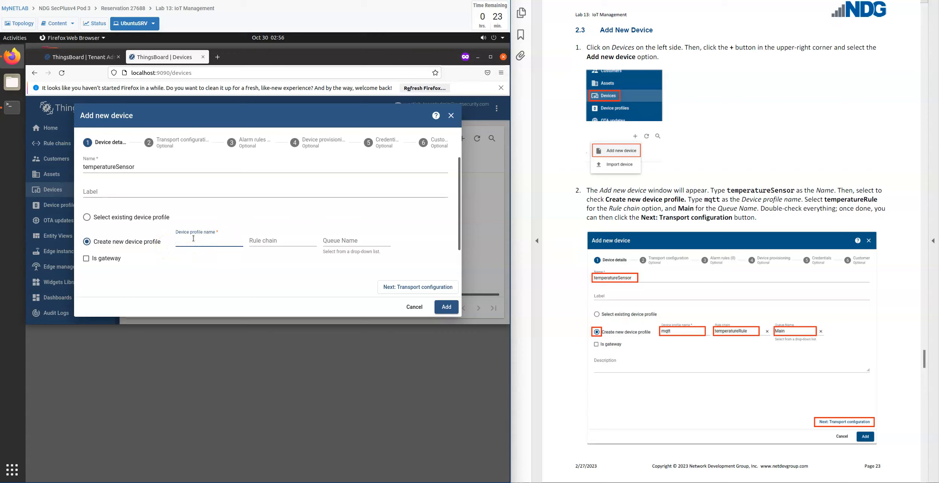
{"action": "type", "text": "mqtt"}
{"action": "left_click", "coordinate": [266, 242]}
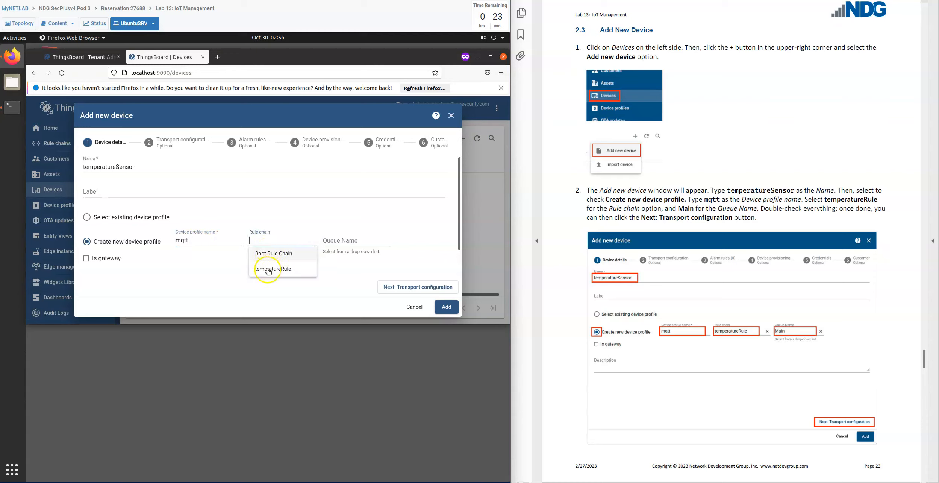
{"action": "left_click", "coordinate": [269, 269]}
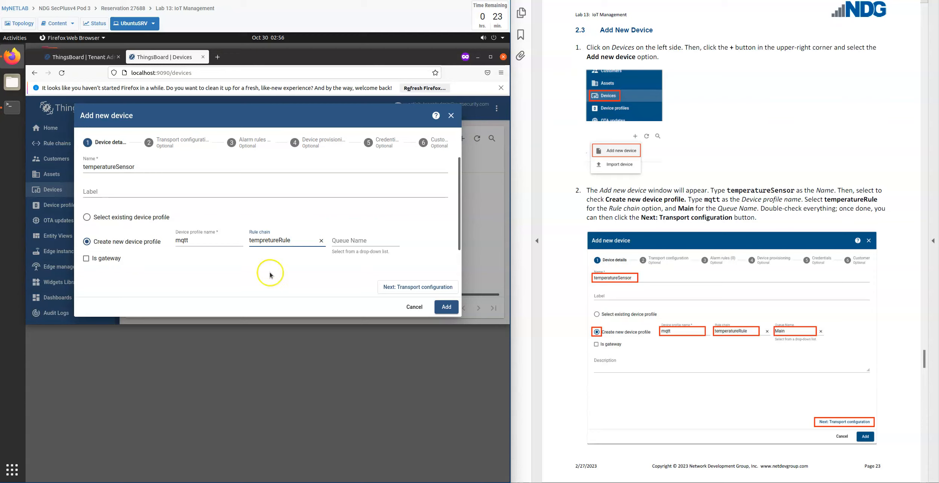
{"action": "left_click", "coordinate": [346, 239]}
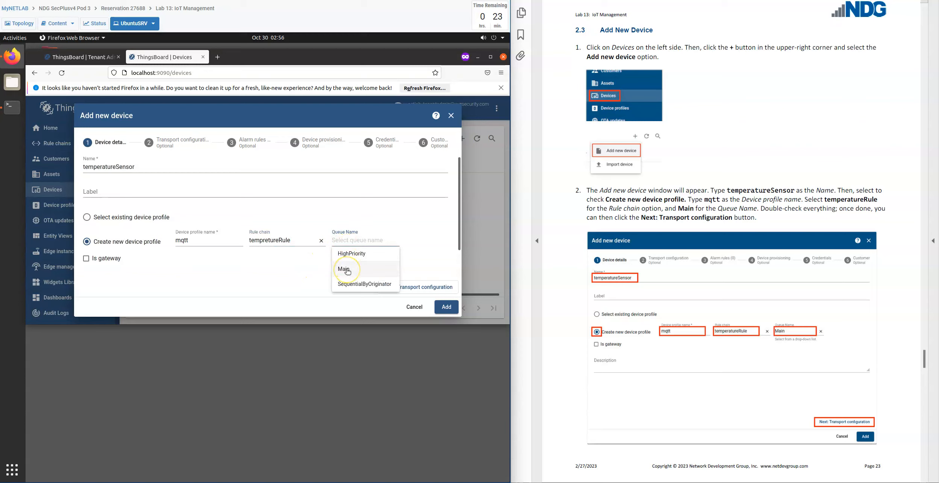
{"action": "left_click", "coordinate": [347, 270]}
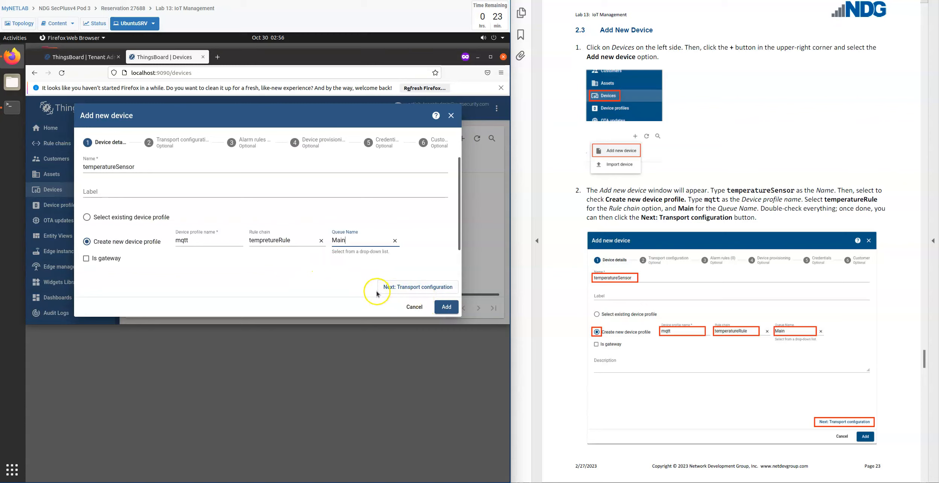
{"action": "left_click", "coordinate": [400, 290]}
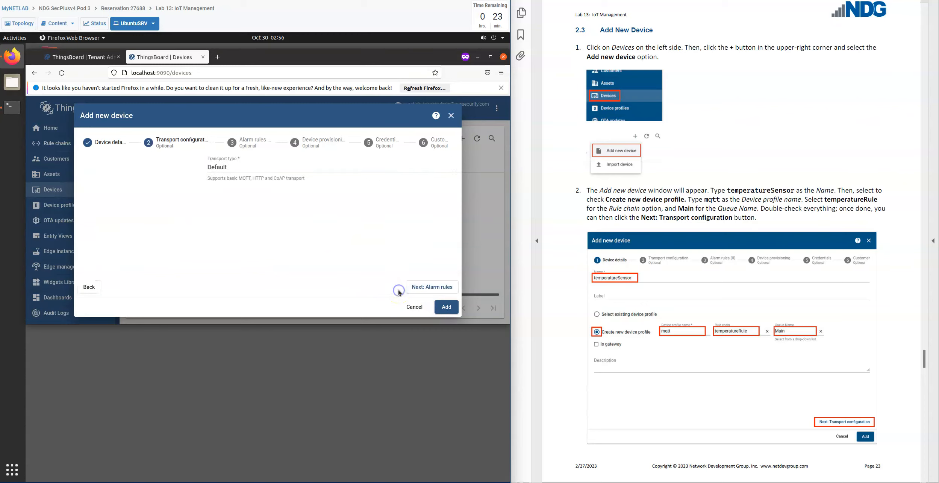
- Consult the lab guide's transport configuration instructions and set the transport type to MQTT
{"action": "scroll", "coordinate": [619, 325], "scroll_direction": "down", "scroll_amount": 10}
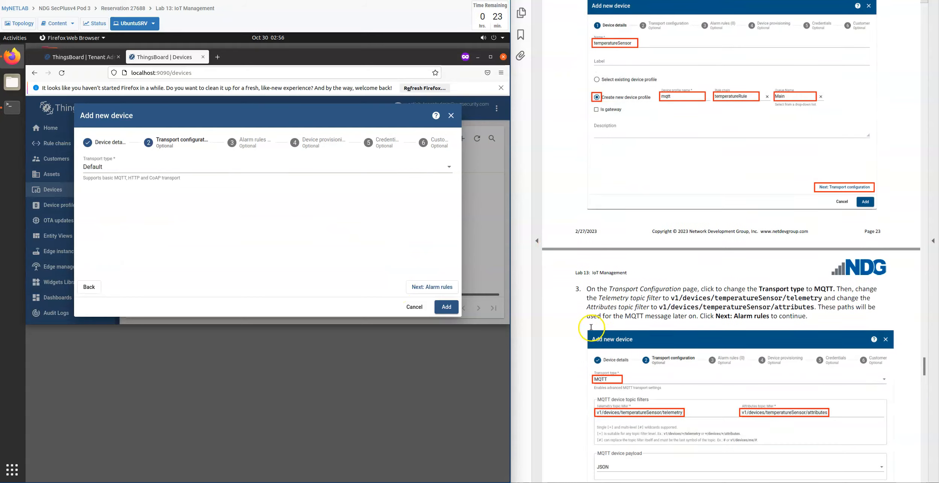
{"action": "scroll", "coordinate": [555, 315], "scroll_direction": "down", "scroll_amount": 2}
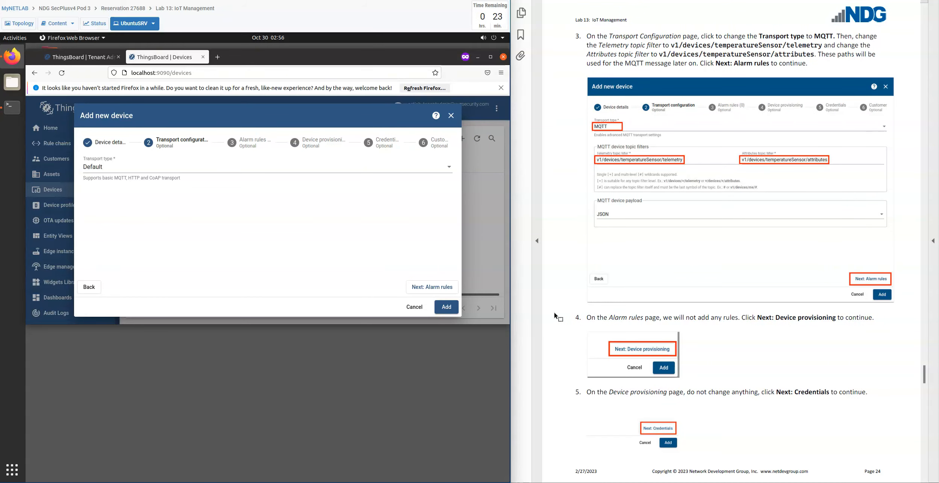
{"action": "left_click", "coordinate": [544, 239]}
{"action": "left_click", "coordinate": [115, 164]}
{"action": "left_click", "coordinate": [113, 185]}
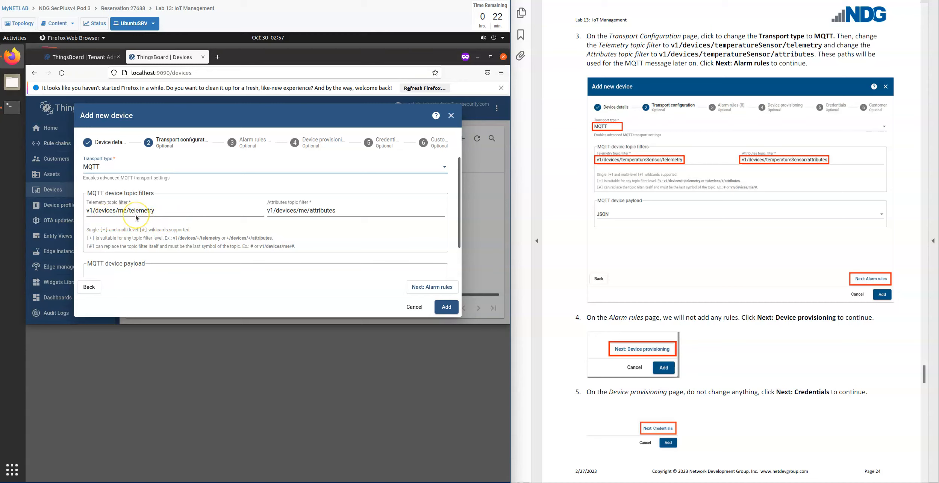
- Set the MQTT telemetry topic filter to v1/devices/temperatureSensor/telemetry
{"action": "left_click", "coordinate": [168, 210]}
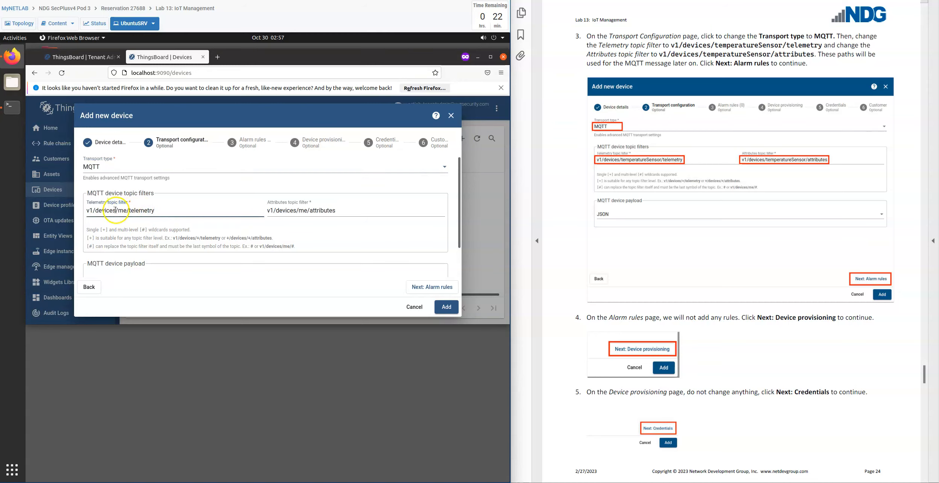
{"action": "left_click_drag", "start_coordinate": [118, 210], "coordinate": [216, 214]}
{"action": "key", "text": "BackSpace"}
{"action": "type", "text": "temperatureSensor/telemetry"}
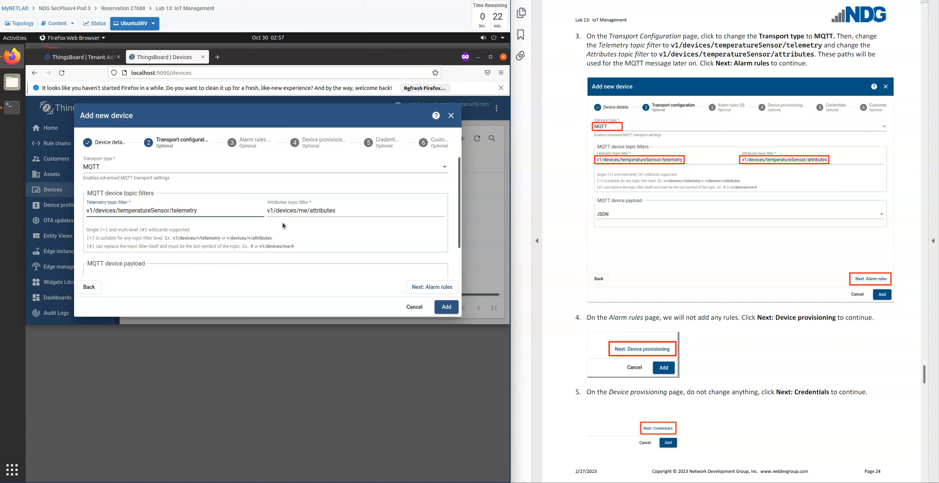
- Set the attributes topic filter to v1/devices/temperatureSensor/attributes and continue to the alarm rules
{"action": "left_click", "coordinate": [301, 220]}
{"action": "left_click_drag", "start_coordinate": [299, 211], "coordinate": [365, 210]}
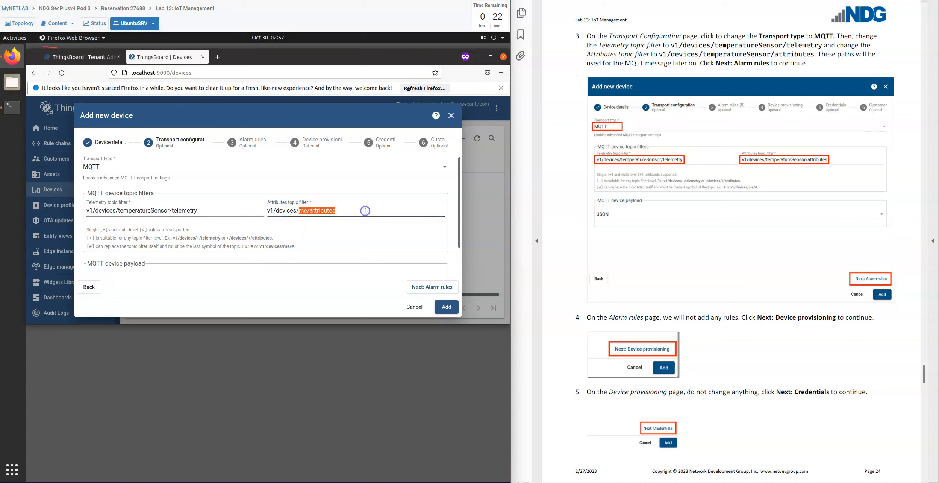
{"action": "key", "text": "BackSpace"}
{"action": "type", "text": "temperatureSensor/at"}
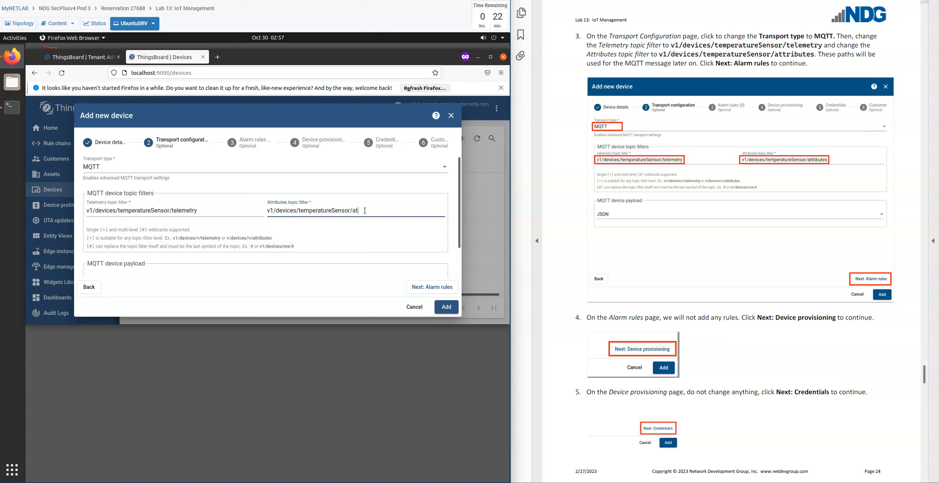
{"action": "type", "text": "tributes"}
{"action": "left_click", "coordinate": [423, 289]}
{"action": "left_click", "coordinate": [415, 291]}
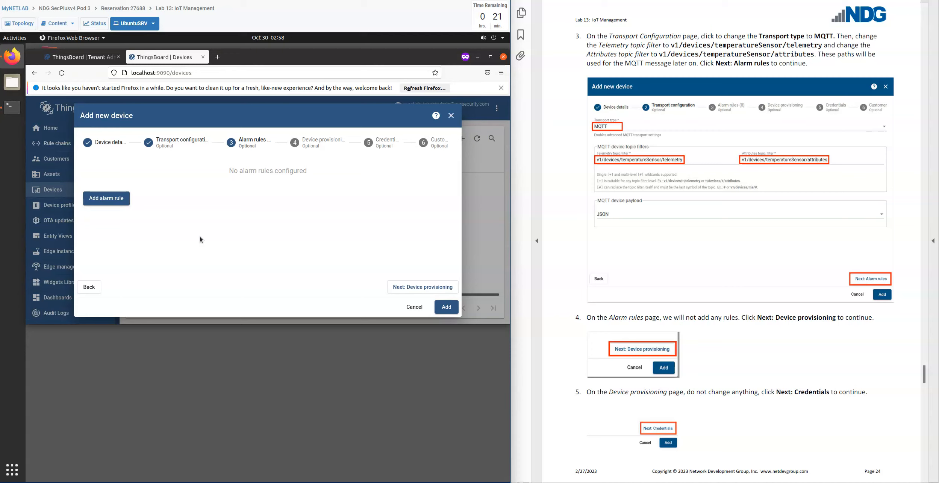
- Proceed through alarm rules, device provisioning and credentials without changes to reach the customer assignment
{"action": "left_click", "coordinate": [406, 288]}
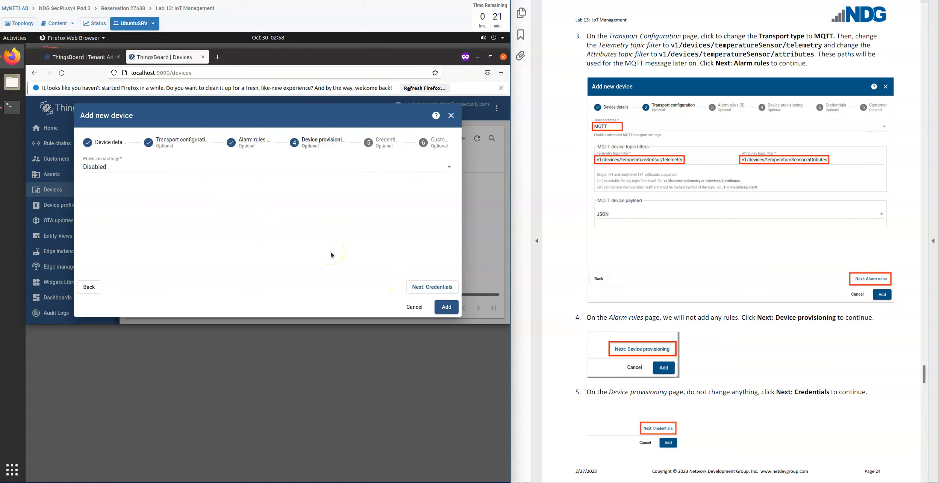
{"action": "left_click", "coordinate": [420, 288]}
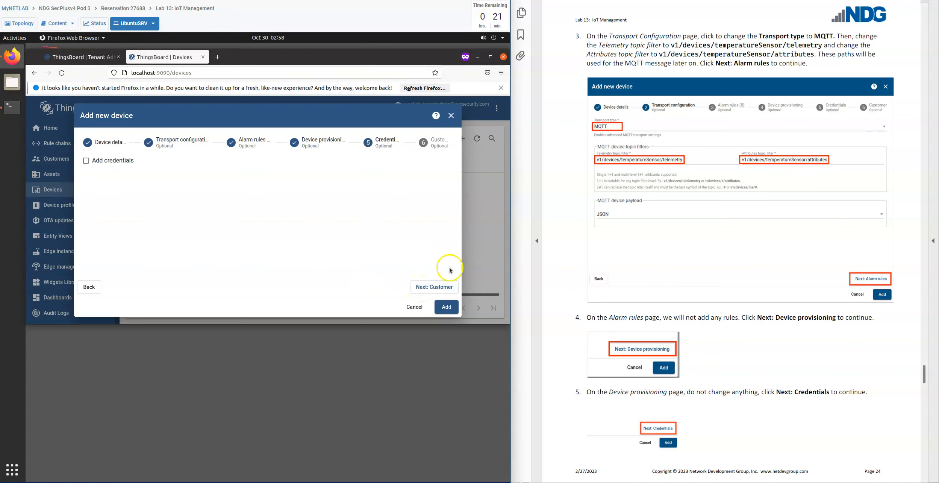
{"action": "scroll", "coordinate": [577, 367], "scroll_direction": "down", "scroll_amount": 1}
{"action": "scroll", "coordinate": [578, 368], "scroll_direction": "down", "scroll_amount": 10}
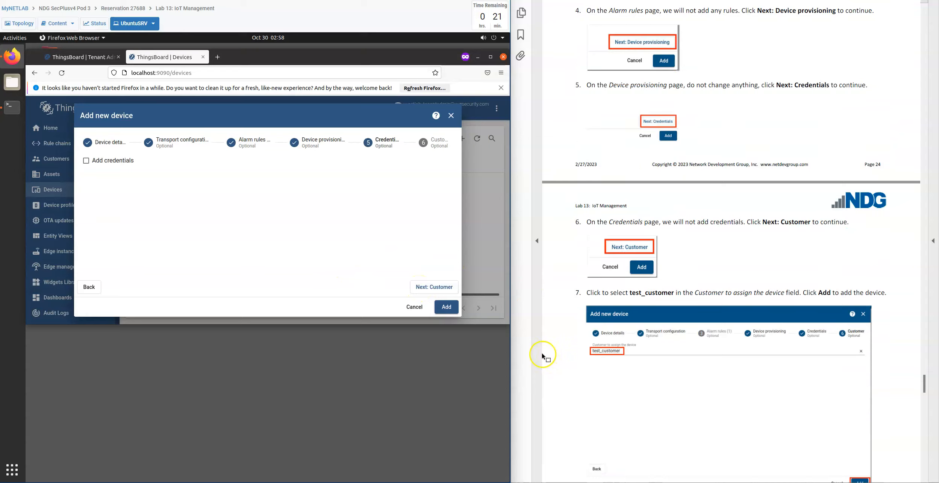
{"action": "scroll", "coordinate": [542, 354], "scroll_direction": "down", "scroll_amount": 2}
{"action": "scroll", "coordinate": [543, 354], "scroll_direction": "down", "scroll_amount": 1}
{"action": "scroll", "coordinate": [543, 354], "scroll_direction": "up", "scroll_amount": 1}
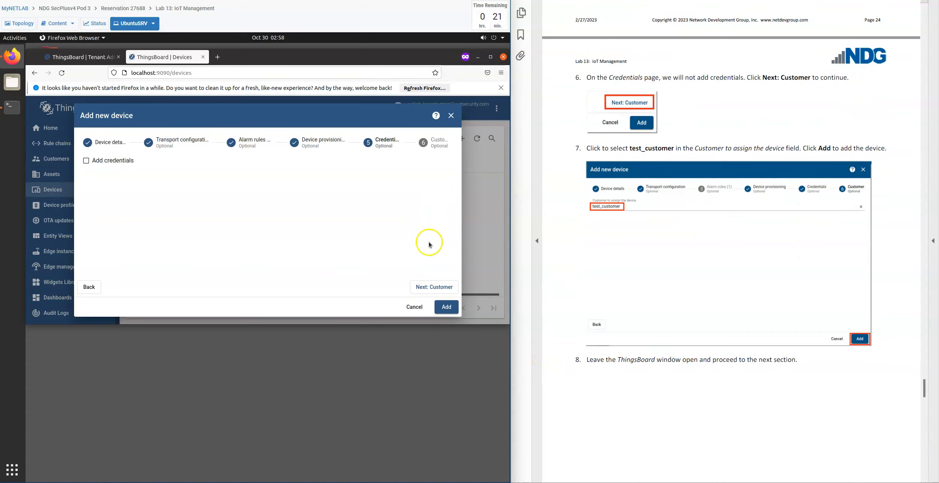
{"action": "left_click", "coordinate": [425, 287]}
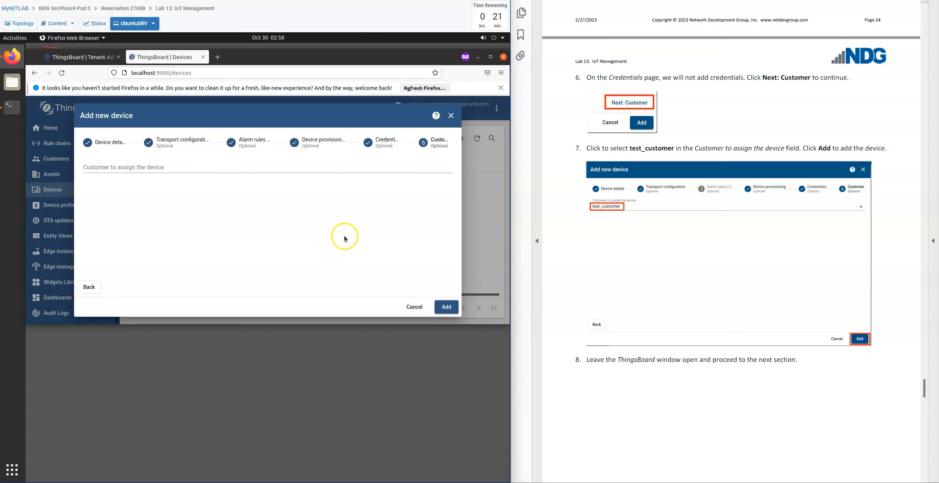
- Assign the new device to test_customer and add it
{"action": "left_click", "coordinate": [118, 167]}
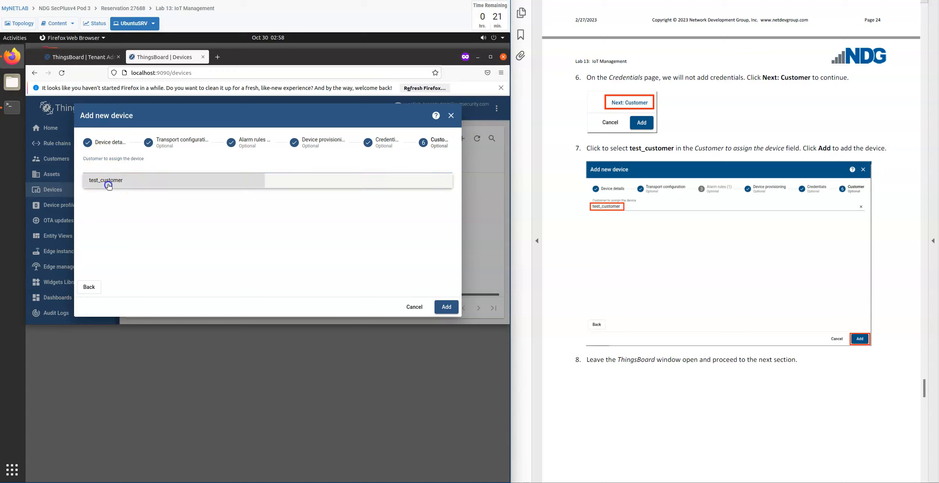
{"action": "left_click", "coordinate": [109, 186]}
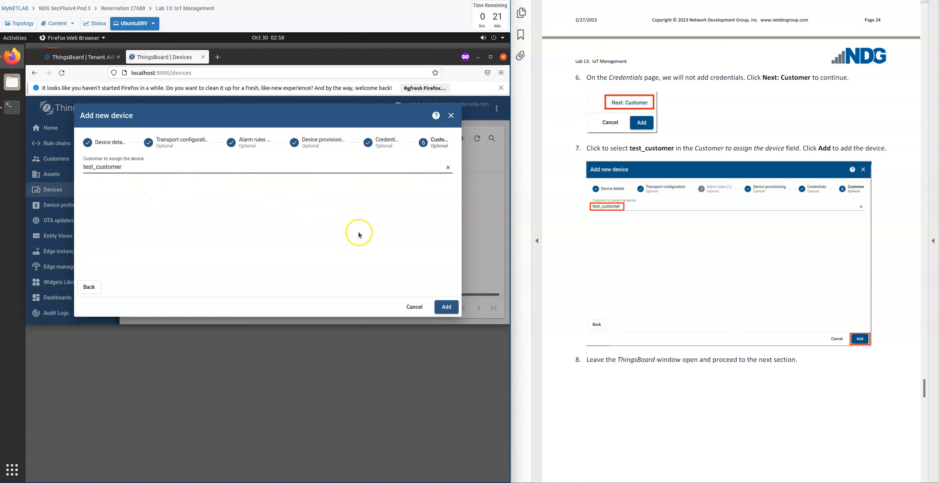
{"action": "left_click", "coordinate": [445, 308]}
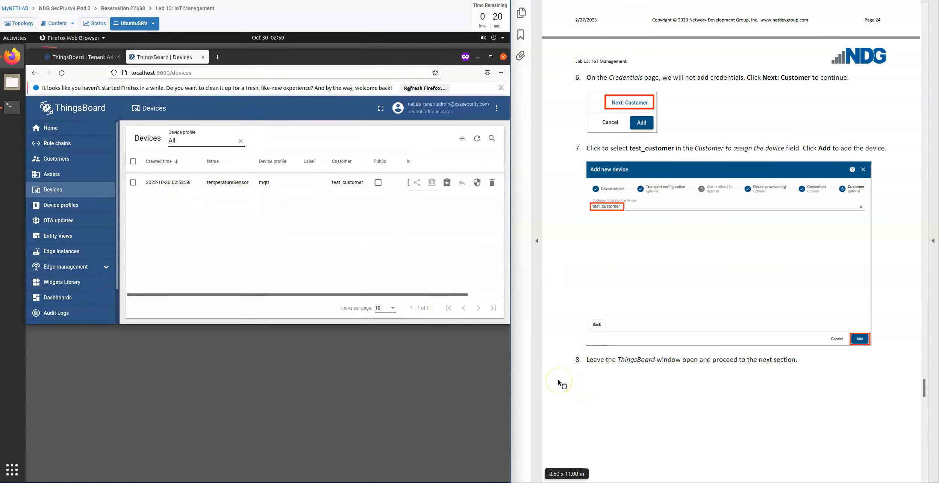
- Skim the remaining lab guide pages and read the first instructions of section 3, Testing the Device
{"action": "scroll", "coordinate": [560, 382], "scroll_direction": "down", "scroll_amount": 3}
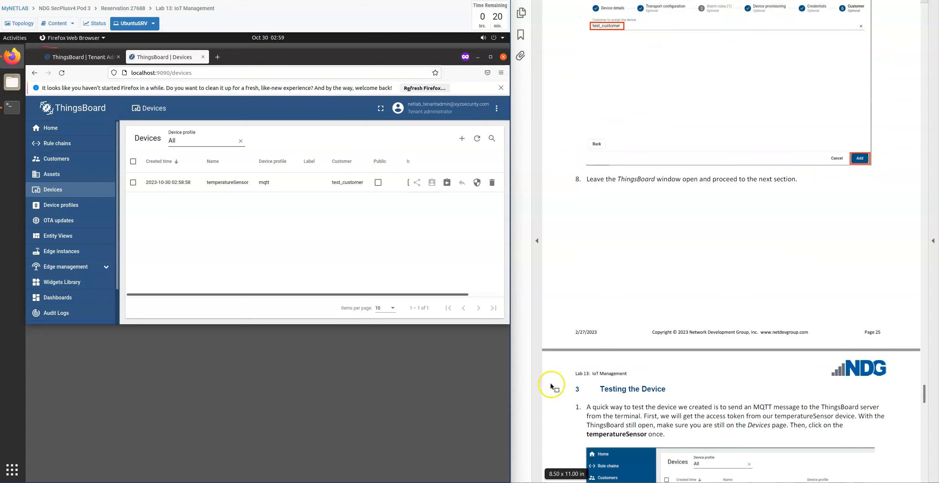
{"action": "scroll", "coordinate": [552, 386], "scroll_direction": "down", "scroll_amount": 4}
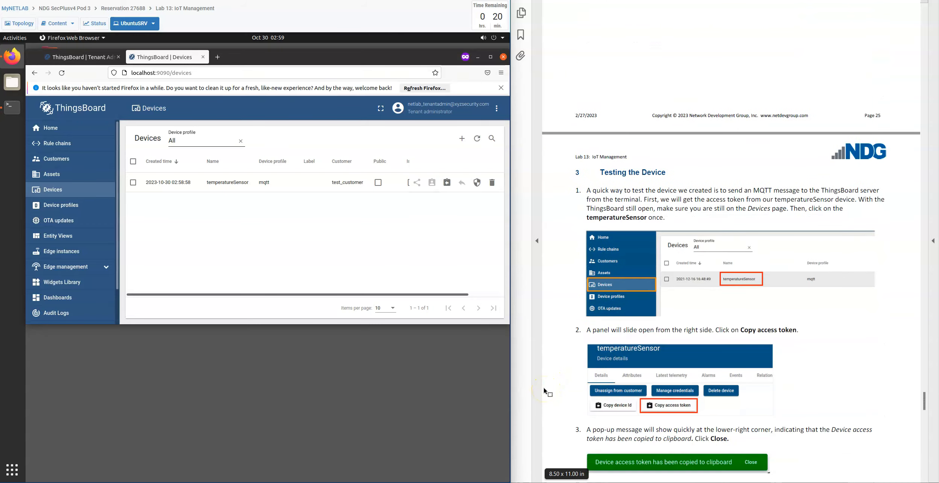
{"action": "scroll", "coordinate": [544, 390], "scroll_direction": "down", "scroll_amount": 14}
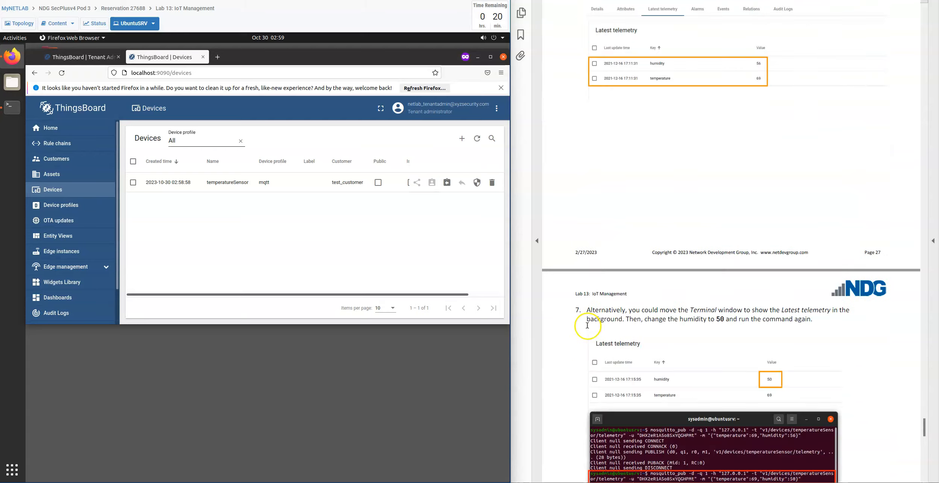
{"action": "scroll", "coordinate": [588, 326], "scroll_direction": "down", "scroll_amount": 18}
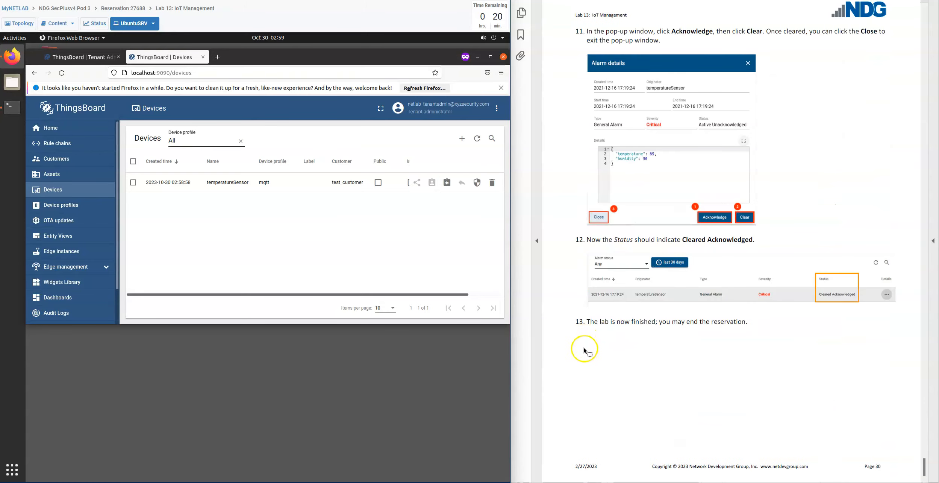
{"action": "scroll", "coordinate": [583, 342], "scroll_direction": "up", "scroll_amount": 10}
{"action": "scroll", "coordinate": [584, 336], "scroll_direction": "up", "scroll_amount": 12}
{"action": "scroll", "coordinate": [584, 336], "scroll_direction": "up", "scroll_amount": 8}
{"action": "scroll", "coordinate": [585, 336], "scroll_direction": "up", "scroll_amount": 9}
{"action": "scroll", "coordinate": [581, 326], "scroll_direction": "down", "scroll_amount": 6}
{"action": "scroll", "coordinate": [560, 352], "scroll_direction": "down", "scroll_amount": 14}
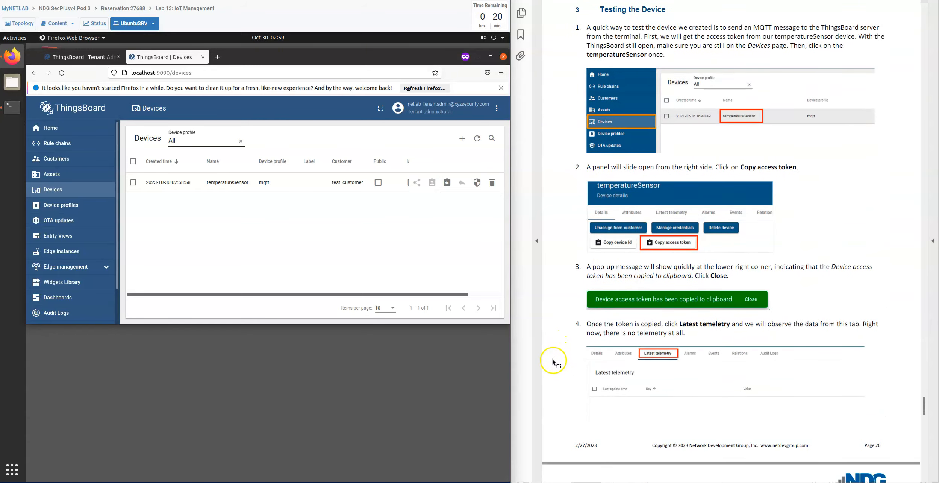
{"action": "scroll", "coordinate": [553, 362], "scroll_direction": "up", "scroll_amount": 1}
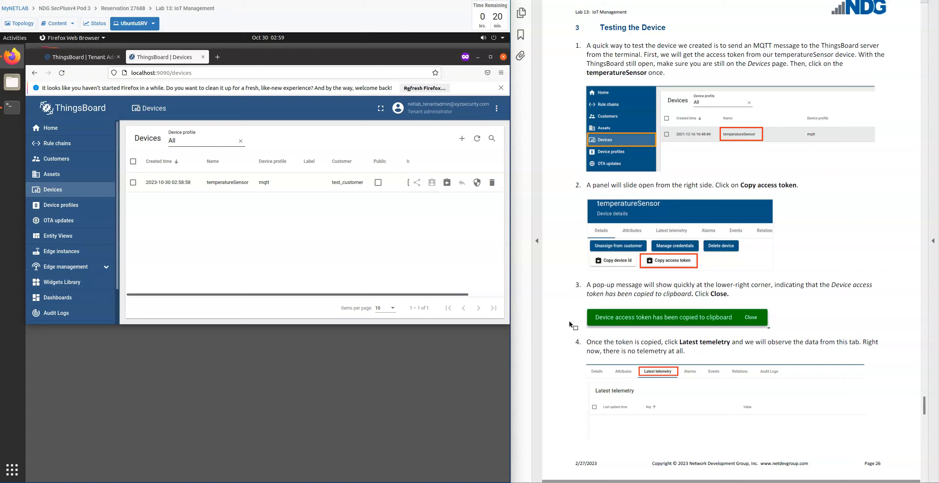
{"action": "left_click", "coordinate": [567, 323]}
- Open the temperatureSensor details, copy its access token and show its latest telemetry
{"action": "left_click", "coordinate": [226, 182]}
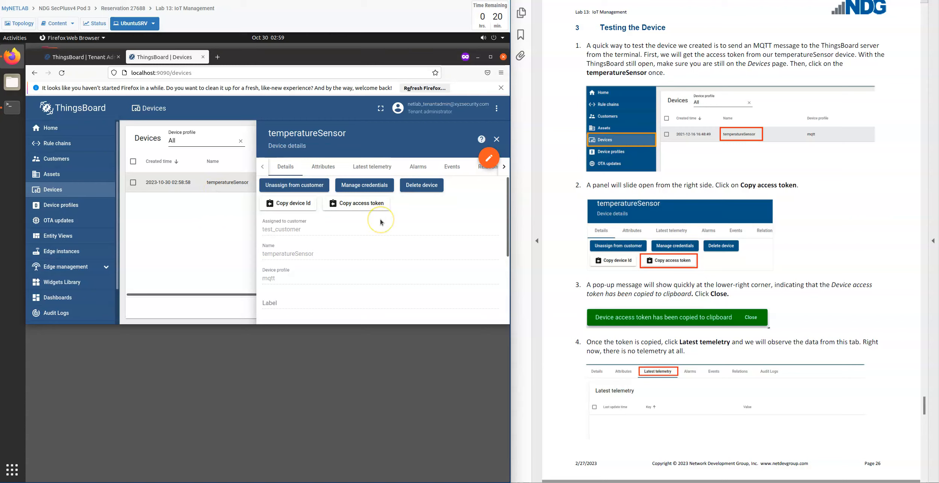
{"action": "left_click", "coordinate": [357, 207]}
{"action": "left_click", "coordinate": [376, 168]}
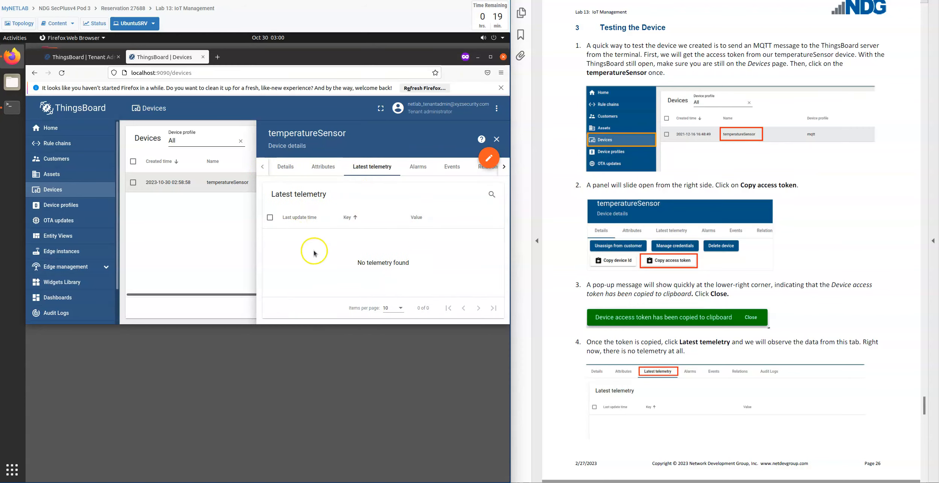
- Read the lab guide's instructions for sending an MQTT message with mosquitto_pub from a terminal
{"action": "scroll", "coordinate": [593, 371], "scroll_direction": "down", "scroll_amount": 3}
{"action": "scroll", "coordinate": [593, 371], "scroll_direction": "down", "scroll_amount": 10}
{"action": "scroll", "coordinate": [566, 355], "scroll_direction": "down", "scroll_amount": 2}
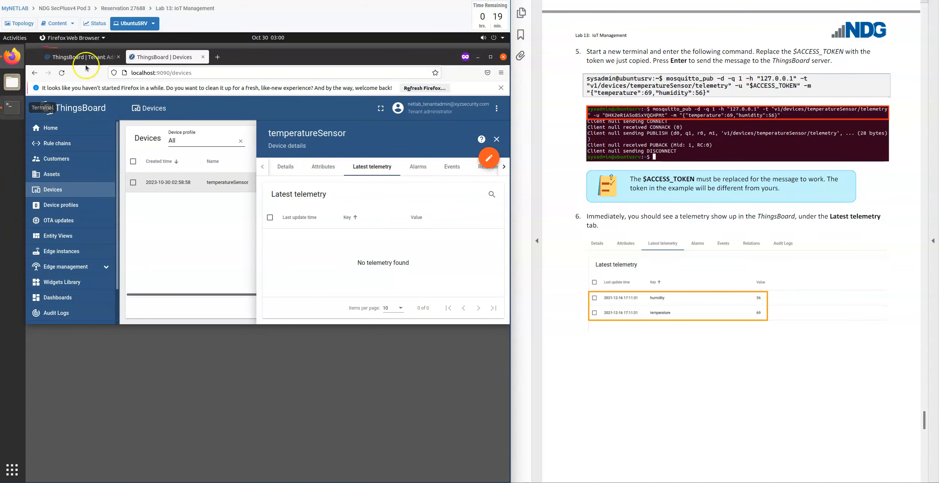
- Switch to the terminal, open a new terminal window and minimize the one showing the server log
{"action": "left_click", "coordinate": [12, 107]}
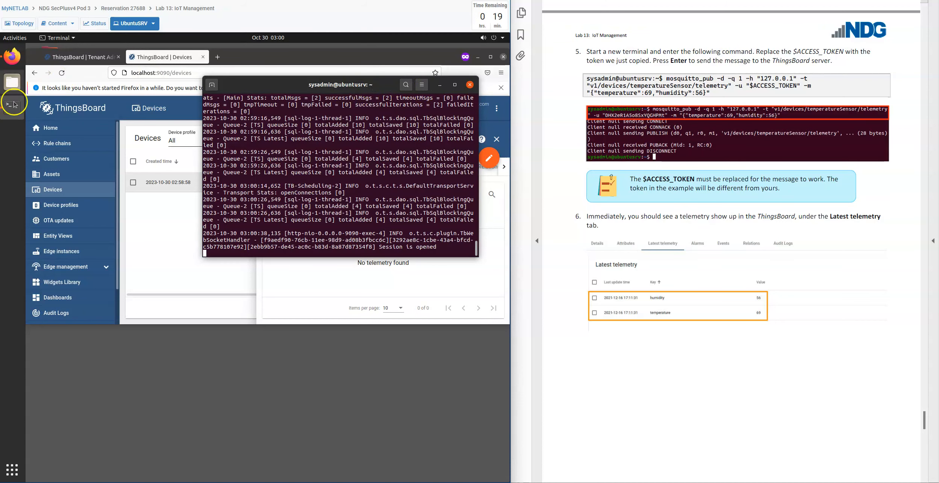
{"action": "right_click", "coordinate": [17, 109]}
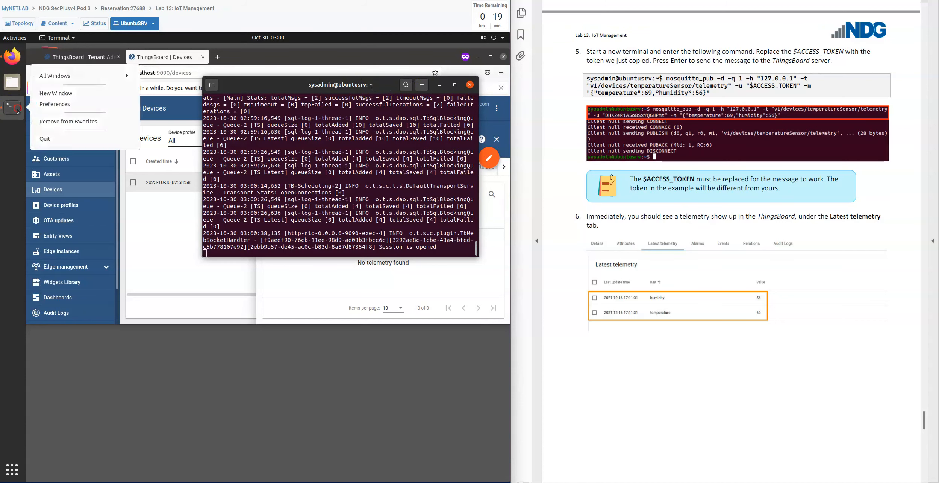
{"action": "left_click", "coordinate": [66, 94]}
{"action": "left_click", "coordinate": [441, 86]}
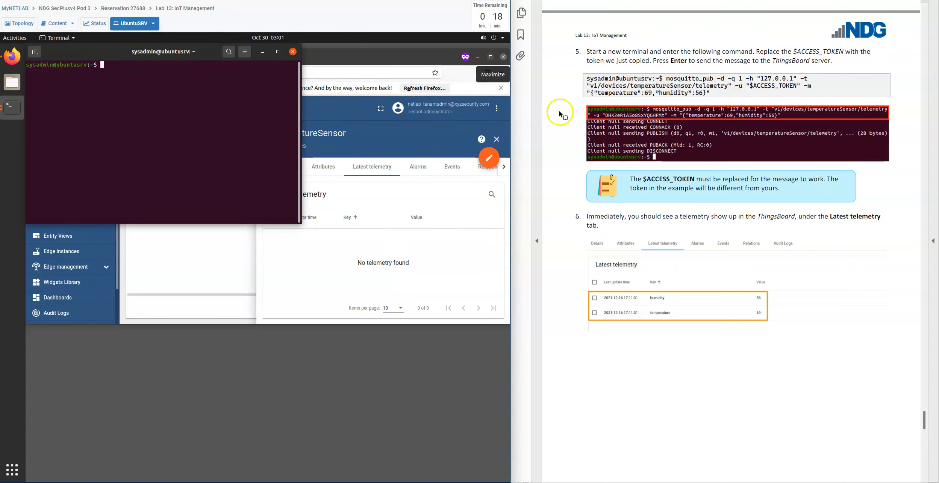
- Enter mosquitto_pub -d -q 1 -h "127.0.0.1" -t "v1/devices/temperatureSensor/telemetry" -u "$ACCESS_TOKEN" in the new terminal without running it
{"action": "left_click", "coordinate": [109, 65]}
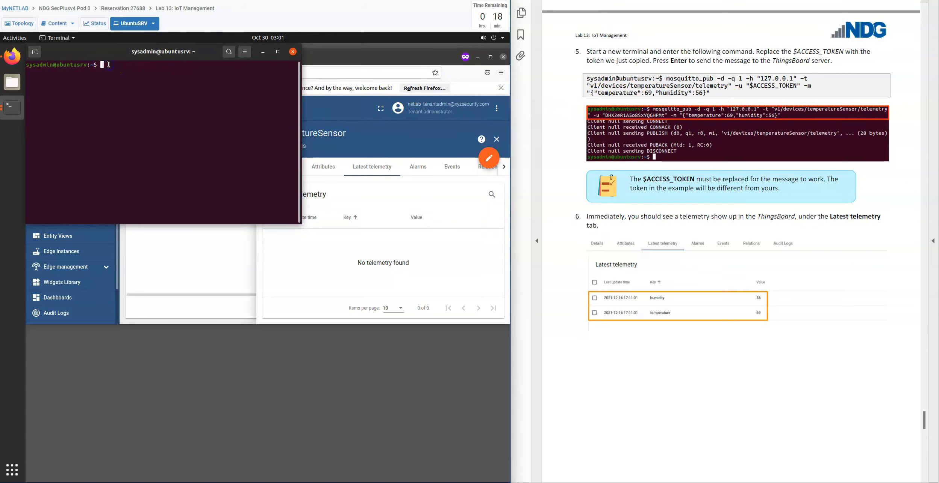
{"action": "type", "text": "mosquitto_pub -d -q 1 -h \"127.0.0.1\" -t \"v1/devices/"}
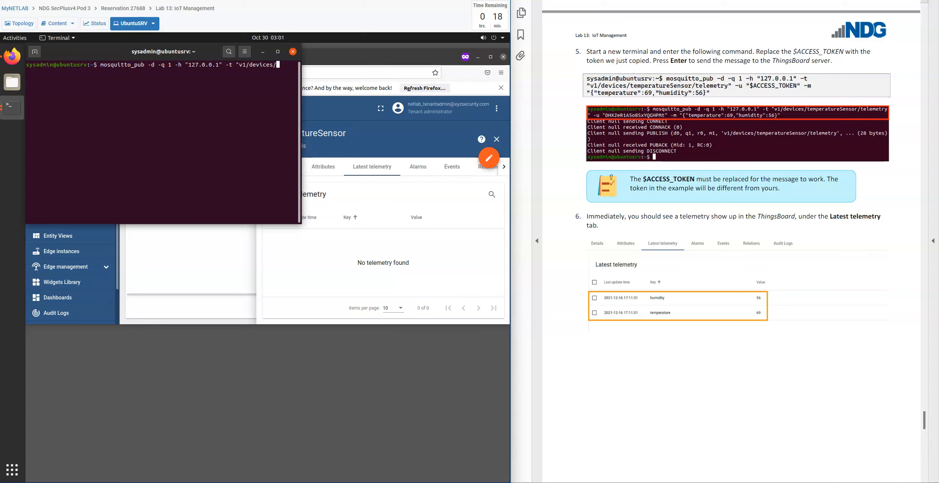
{"action": "type", "text": "temperatureSensor/telemetry\" -u \"$ACC"}
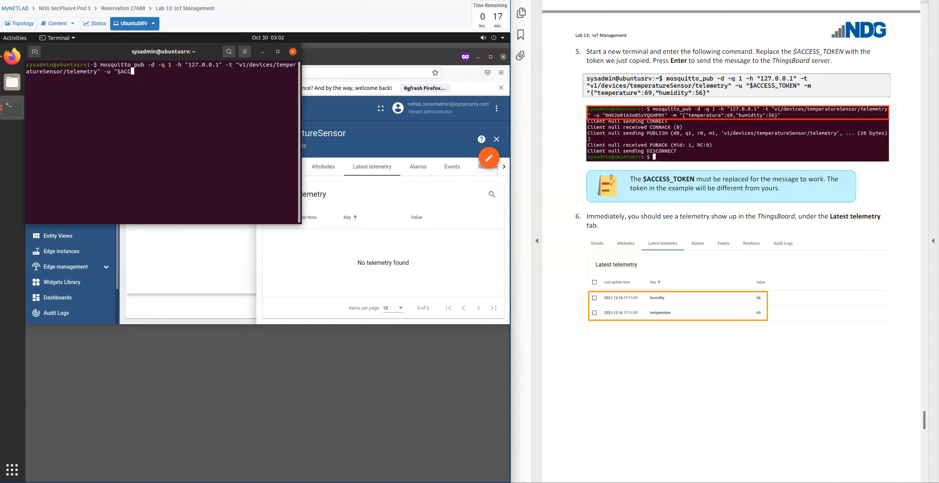
{"action": "type", "text": "ESS_TOKEN\""}
- Append the message argument -m "{"temperature":69,"humidity":56}" to the mosquitto_pub command
{"action": "type", "text": "-m \"{\"temperatur"}
{"action": "key", "text": "BackSpace"}
{"action": "key", "text": "BackSpace"}
{"action": "key", "text": "BackSpace"}
{"action": "type", "text": "eratur"}
{"action": "type", "text": "e\":69,\"humidity"}
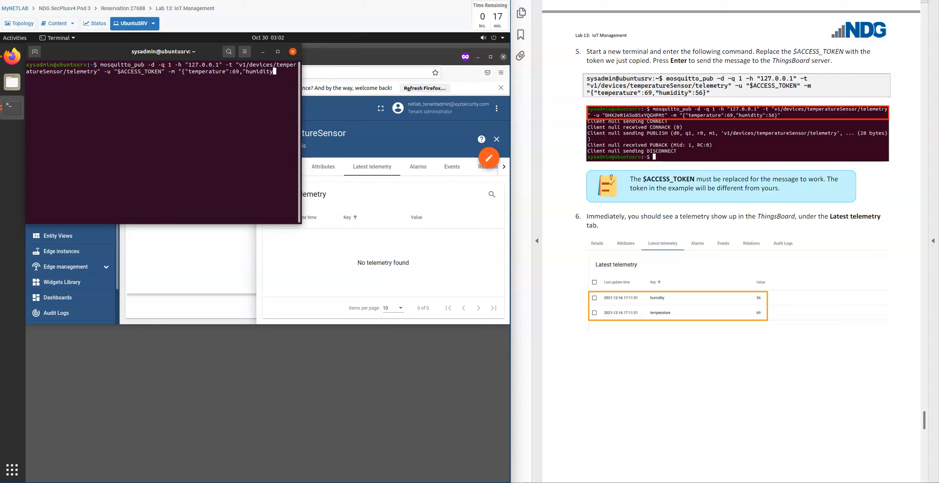
{"action": "type", "text": "\":56}\""}
- Remove the $ACCESS_TOKEN placeholder from between the quotation marks of the -u argument
{"action": "left_click_drag", "start_coordinate": [161, 71], "coordinate": [117, 71]}
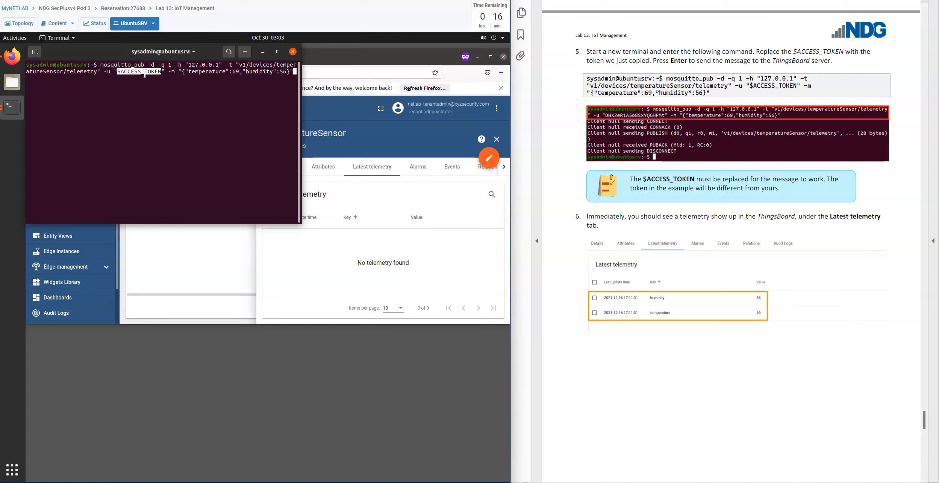
{"action": "left_click", "coordinate": [164, 89]}
{"action": "left_click_drag", "start_coordinate": [162, 73], "coordinate": [152, 72]}
{"action": "key", "text": "Left"}
{"action": "key", "text": "Left"}
{"action": "key", "text": "Left"}
{"action": "key", "text": "Left"}
{"action": "key", "text": "Left"}
{"action": "key", "text": "Left"}
{"action": "key", "text": "Left"}
{"action": "key", "text": "Left"}
{"action": "key", "text": "Left"}
{"action": "key", "text": "Left"}
{"action": "key", "text": "Left"}
{"action": "key", "text": "Left"}
{"action": "key", "text": "Left"}
{"action": "key", "text": "Left"}
{"action": "key", "text": "Left"}
{"action": "key", "text": "Left"}
{"action": "key", "text": "Left"}
{"action": "key", "text": "Left"}
{"action": "key", "text": "Left"}
{"action": "key", "text": "Left"}
{"action": "key", "text": "Left"}
{"action": "key", "text": "Right"}
{"action": "type", "text": "CCC"}
{"action": "key", "text": "BackSpace"}
{"action": "key", "text": "BackSpace"}
{"action": "key", "text": "BackSpace"}
{"action": "key", "text": "Right"}
{"action": "key", "text": "Right"}
{"action": "key", "text": "Right"}
{"action": "key", "text": "Right"}
{"action": "key", "text": "Right"}
{"action": "key", "text": "Right"}
{"action": "key", "text": "Right"}
{"action": "key", "text": "Right"}
{"action": "key", "text": "Right"}
{"action": "key", "text": "Right"}
{"action": "key", "text": "Right"}
{"action": "key", "text": "Right"}
{"action": "key", "text": "Right"}
{"action": "key", "text": "BackSpace"}
{"action": "key", "text": "BackSpace"}
{"action": "key", "text": "BackSpace"}
{"action": "key", "text": "BackSpace"}
{"action": "key", "text": "BackSpace"}
{"action": "key", "text": "BackSpace"}
{"action": "key", "text": "BackSpace"}
{"action": "key", "text": "BackSpace"}
{"action": "key", "text": "BackSpace"}
{"action": "key", "text": "BackSpace"}
{"action": "key", "text": "BackSpace"}
{"action": "key", "text": "BackSpace"}
{"action": "key", "text": "BackSpace"}
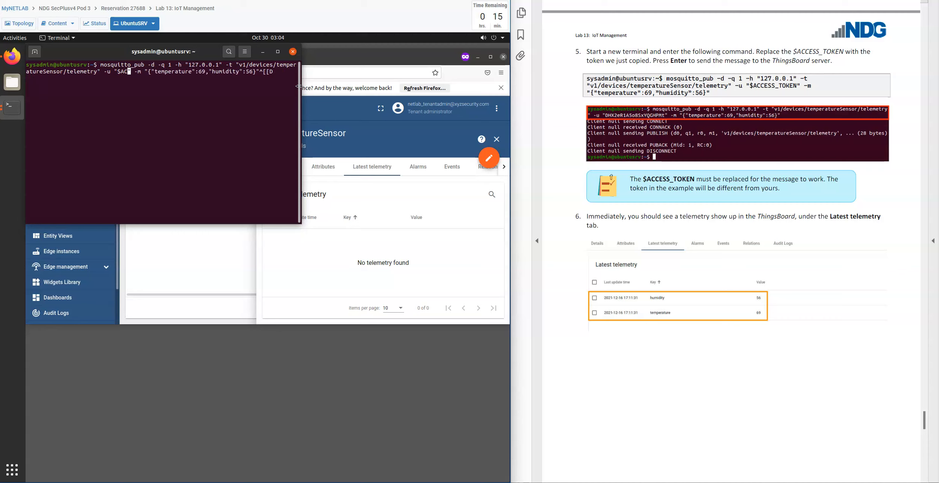
{"action": "key", "text": "Left"}
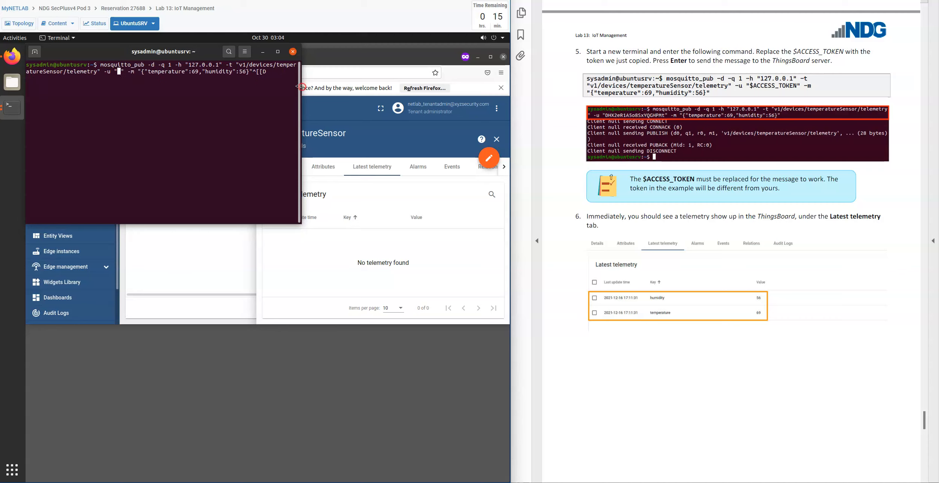
- Try to paste the copied access token into the quotation marks of the -u argument
{"action": "key", "text": "ctrl+v"}
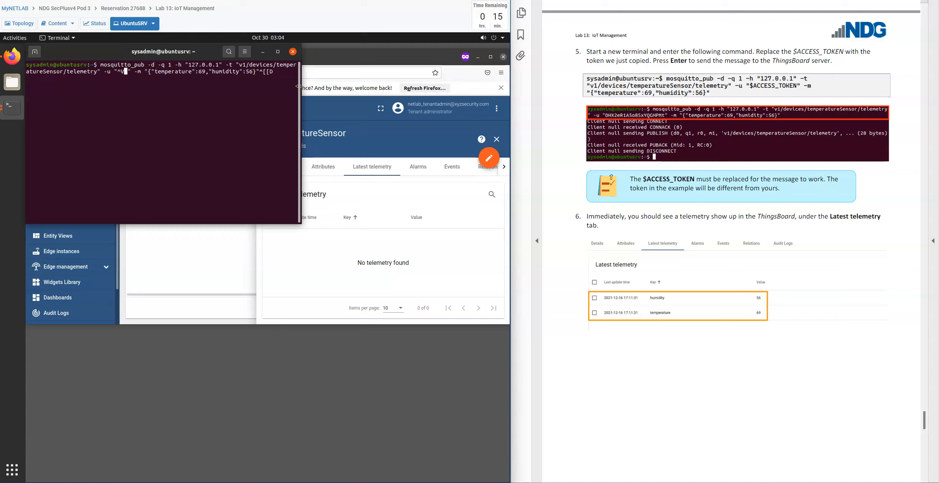
{"action": "key", "text": "BackSpace"}
{"action": "key", "text": "BackSpace"}
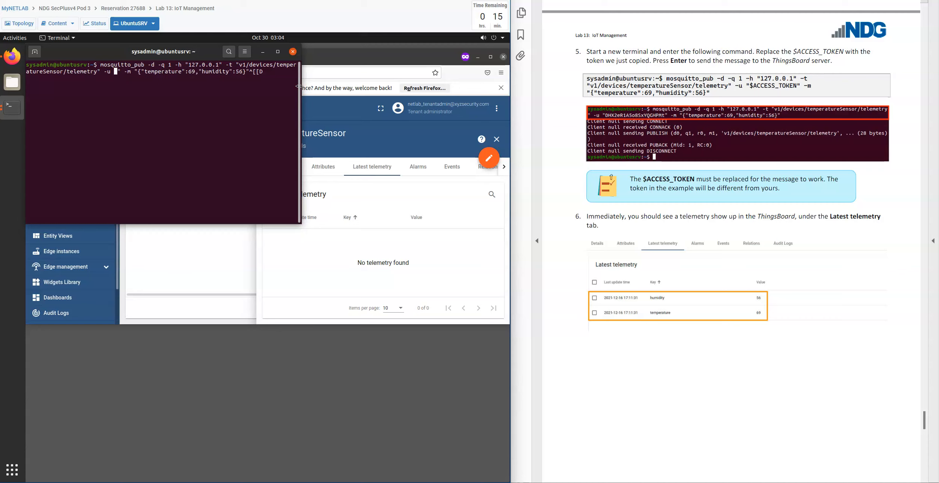
{"action": "type", "text": "\""}
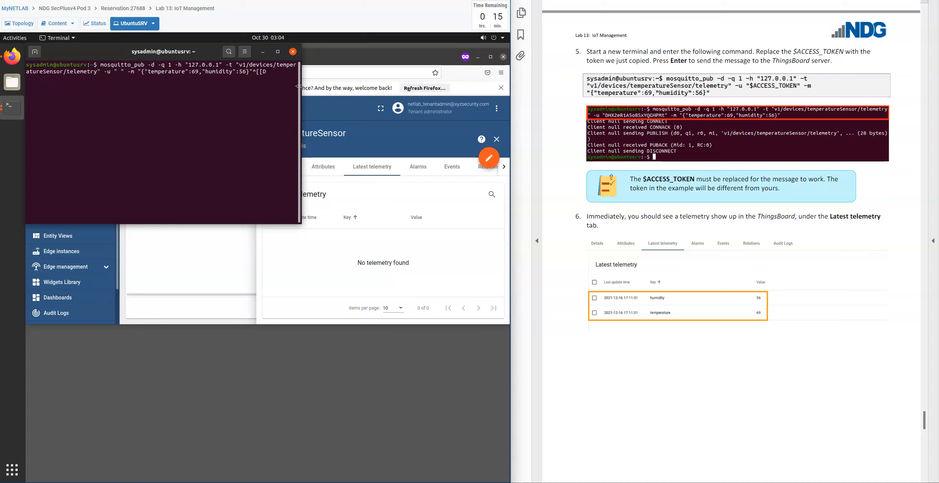
- Delete the stray ^[[D characters at the end of the mosquitto_pub command
{"action": "key", "text": "Right"}
{"action": "key", "text": "Right"}
{"action": "key", "text": "Right"}
{"action": "key", "text": "Right"}
{"action": "key", "text": "Right"}
{"action": "key", "text": "Right"}
{"action": "key", "text": "Right"}
{"action": "key", "text": "Right"}
{"action": "key", "text": "Right"}
{"action": "key", "text": "Right"}
{"action": "key", "text": "Right"}
{"action": "key", "text": "Right"}
{"action": "key", "text": "Right"}
{"action": "key", "text": "Right"}
{"action": "key", "text": "Right"}
{"action": "key", "text": "Right"}
{"action": "key", "text": "Right"}
{"action": "key", "text": "Right"}
{"action": "key", "text": "Right"}
{"action": "key", "text": "Right"}
{"action": "key", "text": "Right"}
{"action": "key", "text": "Right"}
{"action": "key", "text": "Right"}
{"action": "key", "text": "Right"}
{"action": "key", "text": "Right"}
{"action": "key", "text": "Right"}
{"action": "key", "text": "Right"}
{"action": "key", "text": "Right"}
{"action": "key", "text": "Right"}
{"action": "key", "text": "Right"}
{"action": "key", "text": "Right"}
{"action": "key", "text": "Right"}
{"action": "key", "text": "Right"}
{"action": "key", "text": "Right"}
{"action": "key", "text": "Right"}
{"action": "key", "text": "Right"}
{"action": "key", "text": "BackSpace"}
{"action": "key", "text": "BackSpace"}
{"action": "key", "text": "BackSpace"}
{"action": "key", "text": "BackSpace"}
- Switch to ThingsBoard in Firefox, open the temperatureSensor details and copy the device's access token again
{"action": "left_click", "coordinate": [385, 198]}
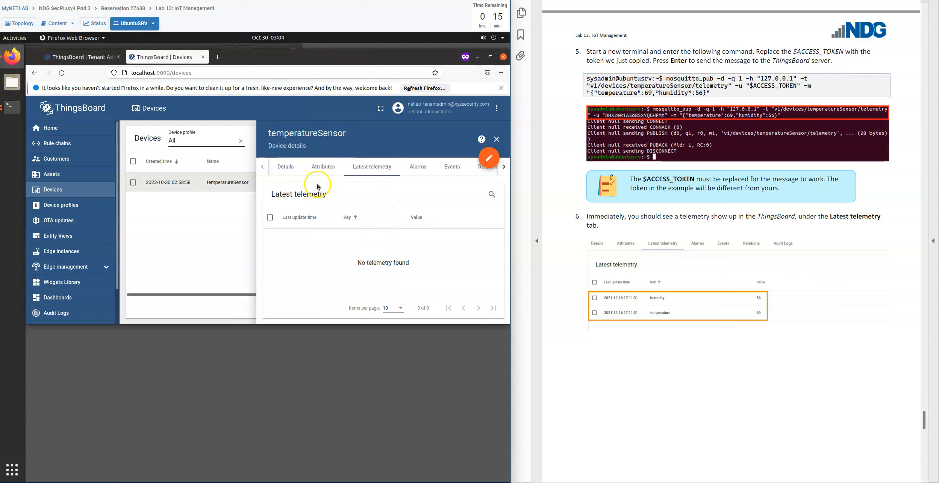
{"action": "left_click", "coordinate": [226, 182]}
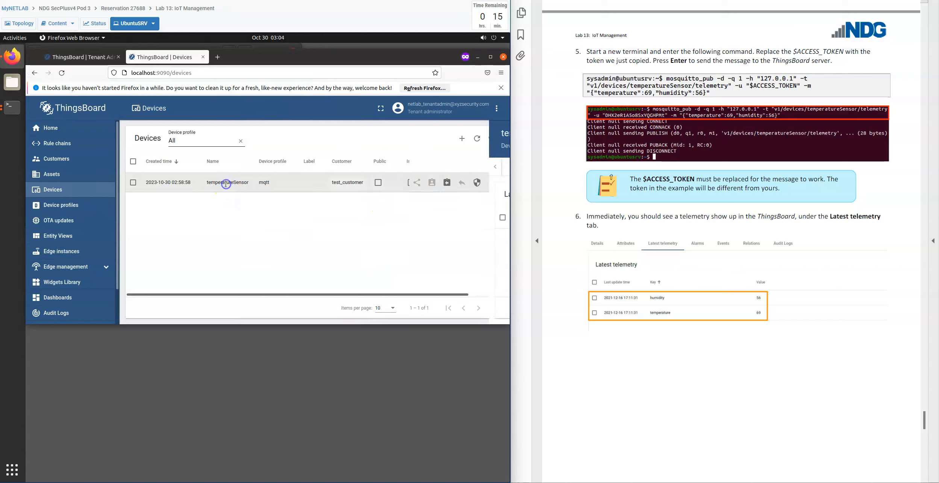
{"action": "left_click", "coordinate": [226, 182]}
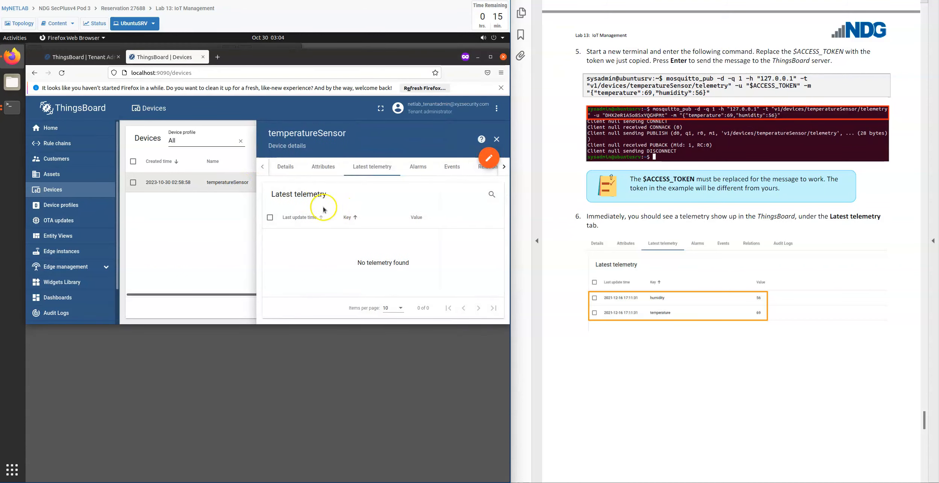
{"action": "left_click", "coordinate": [276, 163]}
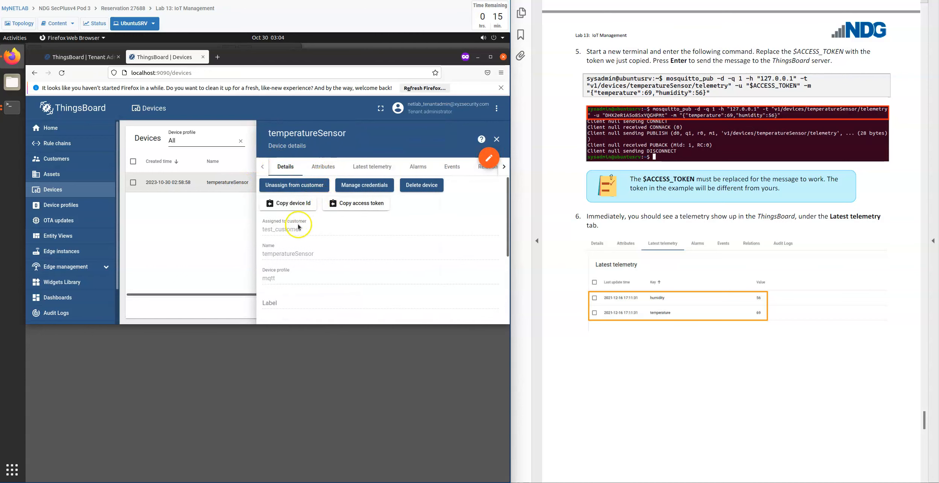
{"action": "left_click", "coordinate": [360, 204]}
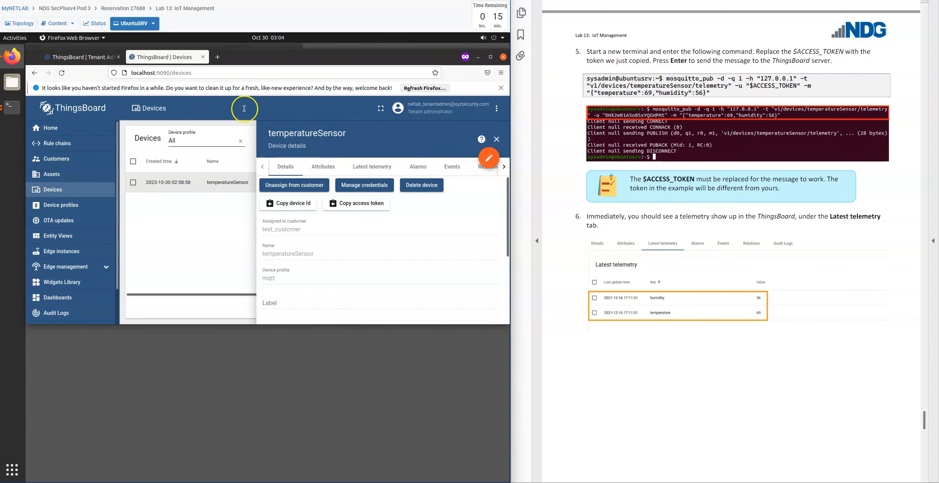
- Return to the terminal, paste the access token between the -u quotation marks and remove the extra space after it
{"action": "left_click", "coordinate": [17, 111]}
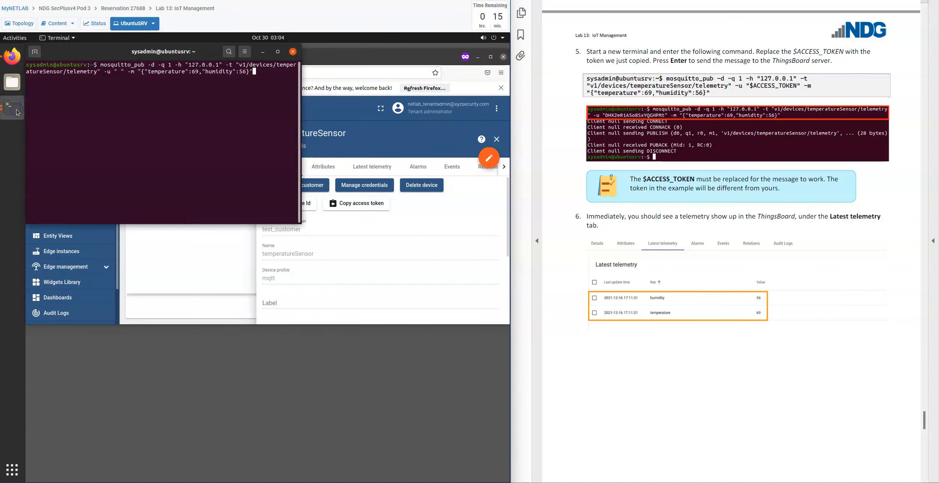
{"action": "left_click", "coordinate": [120, 72]}
{"action": "key", "text": "Left"}
{"action": "key", "text": "Left"}
{"action": "key", "text": "Left"}
{"action": "key", "text": "Left"}
{"action": "key", "text": "Left"}
{"action": "key", "text": "Left"}
{"action": "key", "text": "Left"}
{"action": "key", "text": "Left"}
{"action": "key", "text": "Left"}
{"action": "key", "text": "Left"}
{"action": "key", "text": "Left"}
{"action": "key", "text": "Left"}
{"action": "key", "text": "Left"}
{"action": "key", "text": "Left"}
{"action": "key", "text": "Left"}
{"action": "key", "text": "Left"}
{"action": "key", "text": "Left"}
{"action": "key", "text": "Left"}
{"action": "key", "text": "Left"}
{"action": "key", "text": "Left"}
{"action": "key", "text": "Right"}
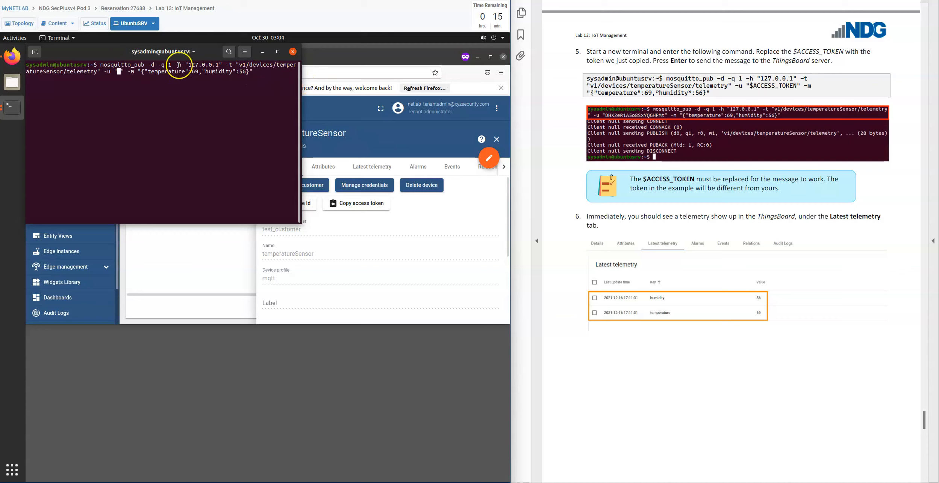
{"action": "right_click", "coordinate": [117, 72]}
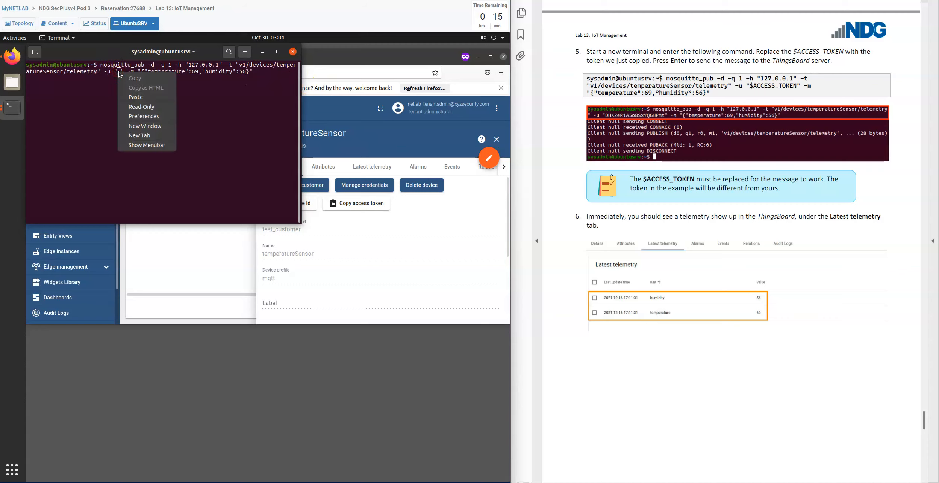
{"action": "left_click", "coordinate": [136, 97]}
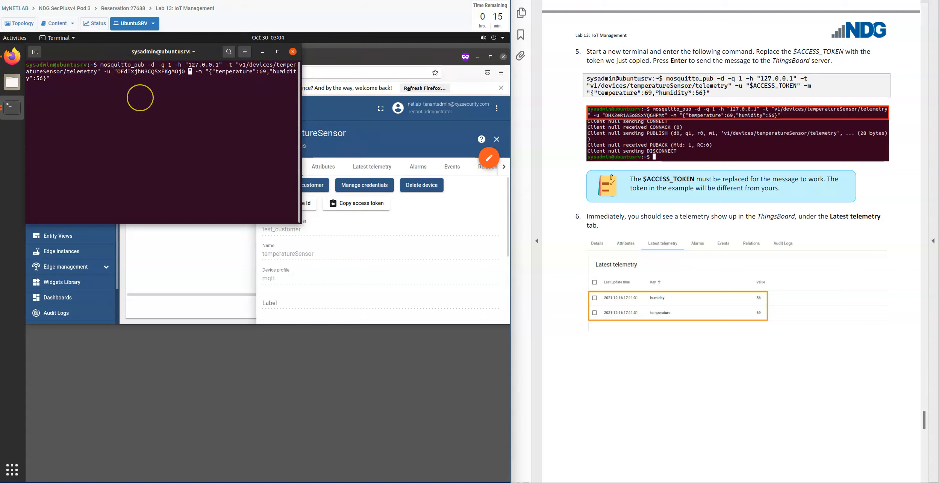
{"action": "key", "text": "BackSpace"}
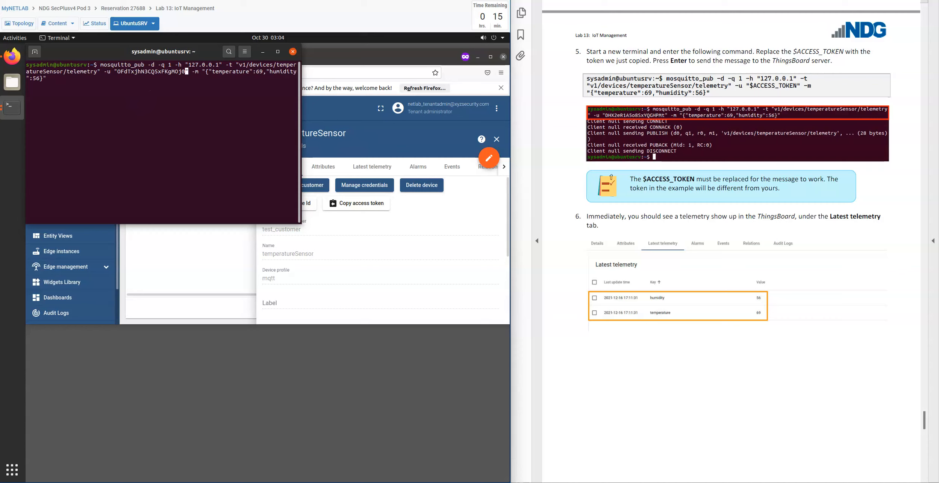
- Run the completed mosquitto_pub command to send temperature 69 and humidity 56 to the ThingsBoard server
{"action": "key", "text": "Right"}
{"action": "key", "text": "Right"}
{"action": "key", "text": "Right"}
{"action": "key", "text": "Right"}
{"action": "key", "text": "Right"}
{"action": "key", "text": "Right"}
{"action": "key", "text": "Right"}
{"action": "key", "text": "Right"}
{"action": "key", "text": "Right"}
{"action": "key", "text": "Right"}
{"action": "key", "text": "Right"}
{"action": "key", "text": "Right"}
{"action": "key", "text": "Right"}
{"action": "key", "text": "Right"}
{"action": "key", "text": "Right"}
{"action": "key", "text": "Right"}
{"action": "key", "text": "Right"}
{"action": "key", "text": "Right"}
{"action": "key", "text": "Right"}
{"action": "key", "text": "Right"}
{"action": "key", "text": "Right"}
{"action": "key", "text": "Right"}
{"action": "key", "text": "Right"}
{"action": "key", "text": "Return"}
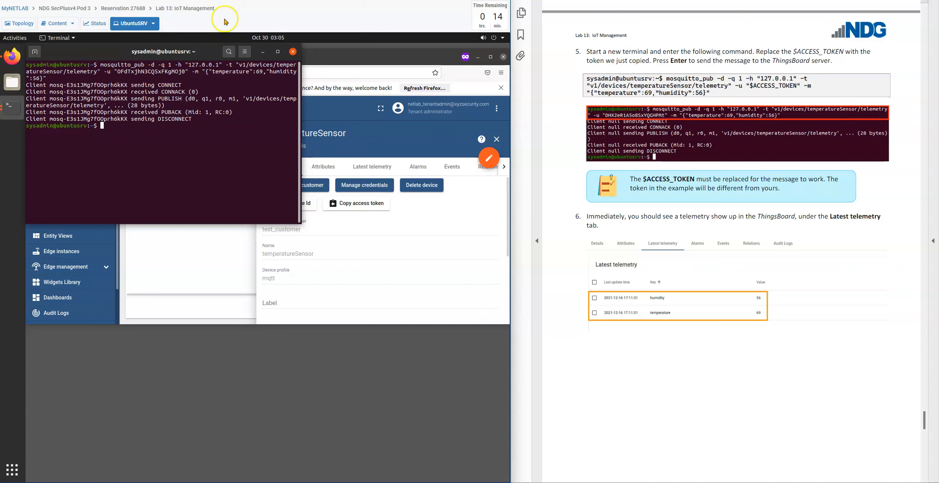
- Switch to ThingsBoard in Firefox, check the temperatureSensor's latest telemetry and read the next lab instructions
{"action": "left_click", "coordinate": [377, 64]}
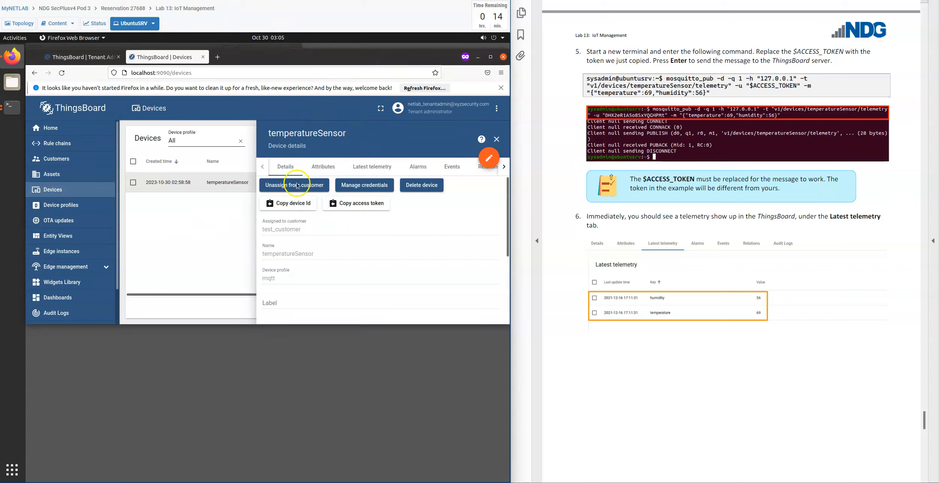
{"action": "left_click", "coordinate": [378, 169]}
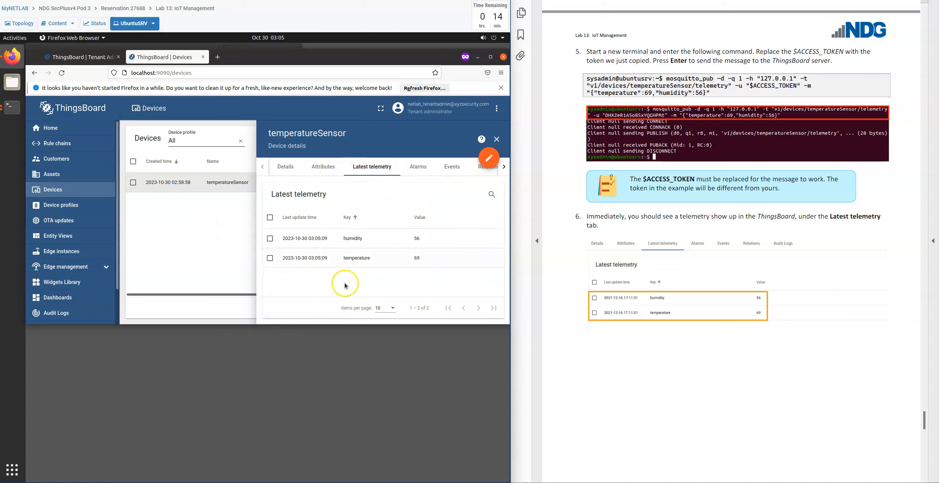
{"action": "scroll", "coordinate": [656, 369], "scroll_direction": "down", "scroll_amount": 10}
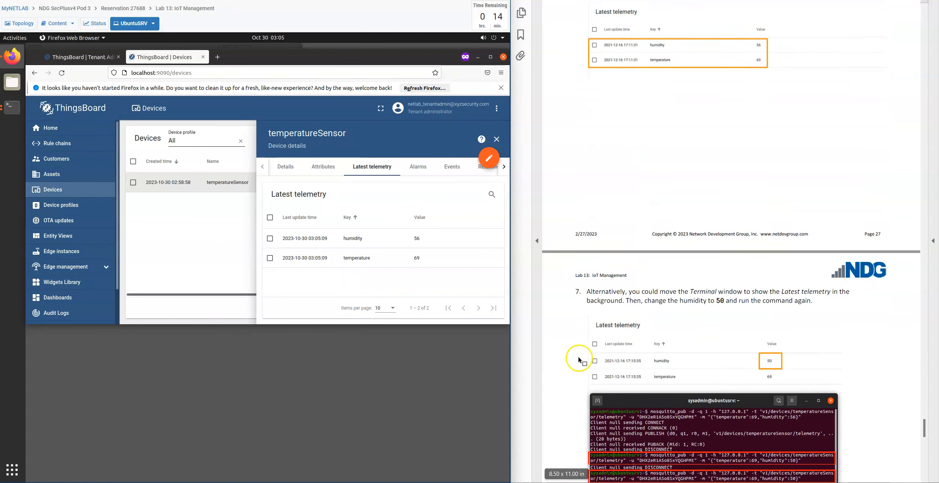
{"action": "scroll", "coordinate": [571, 355], "scroll_direction": "down", "scroll_amount": 3}
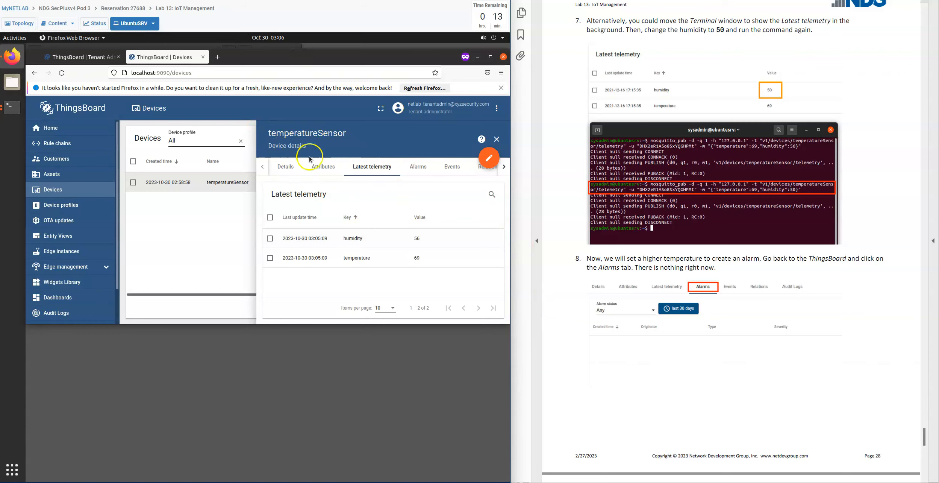
- Check the temperatureSensor's alarms and read the lab instructions on triggering a critical alarm
{"action": "left_click", "coordinate": [419, 170]}
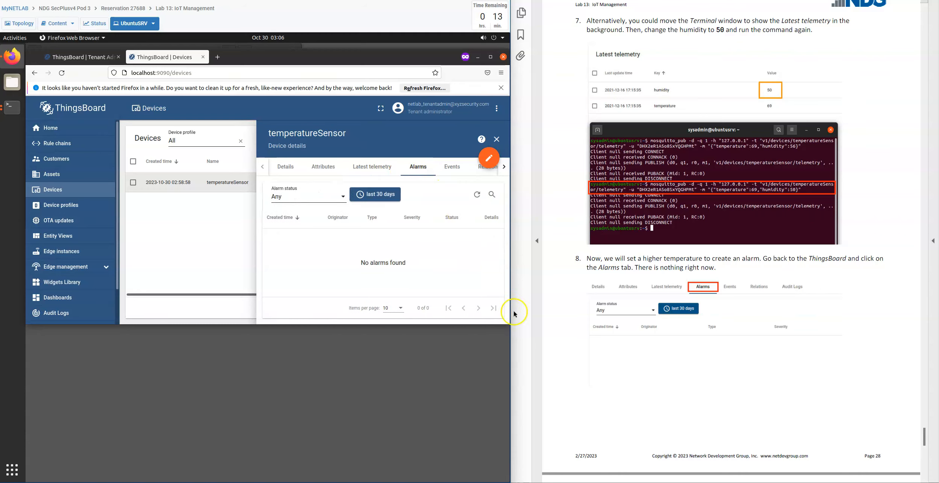
{"action": "scroll", "coordinate": [564, 337], "scroll_direction": "down", "scroll_amount": 8}
{"action": "scroll", "coordinate": [568, 336], "scroll_direction": "down", "scroll_amount": 3}
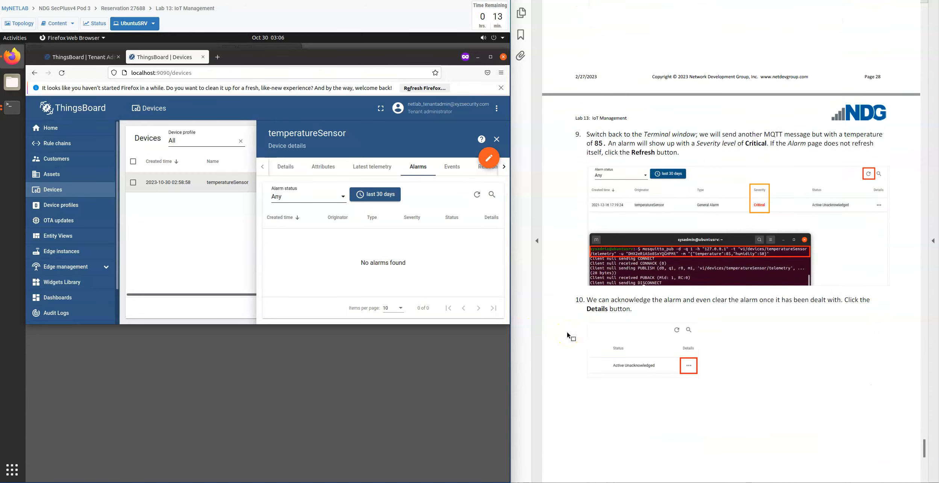
{"action": "scroll", "coordinate": [568, 336], "scroll_direction": "up", "scroll_amount": 7}
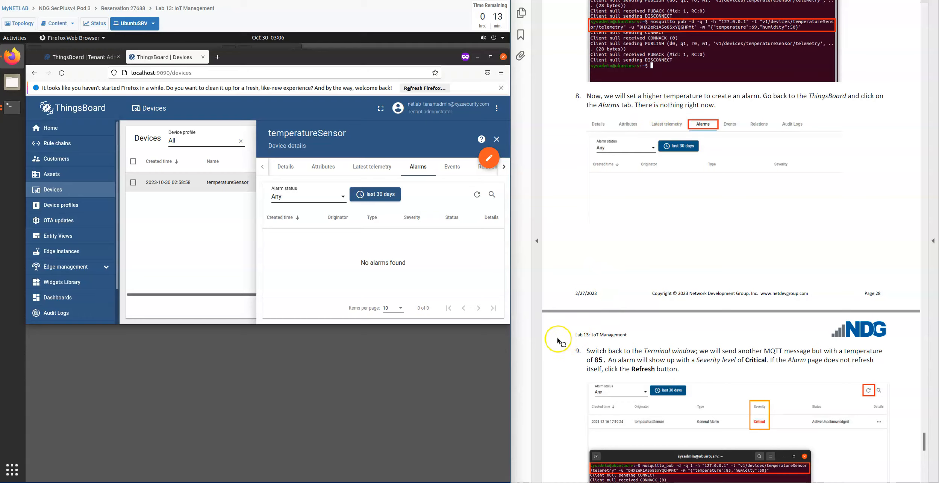
{"action": "scroll", "coordinate": [552, 341], "scroll_direction": "down", "scroll_amount": 6}
{"action": "scroll", "coordinate": [551, 341], "scroll_direction": "down", "scroll_amount": 2}
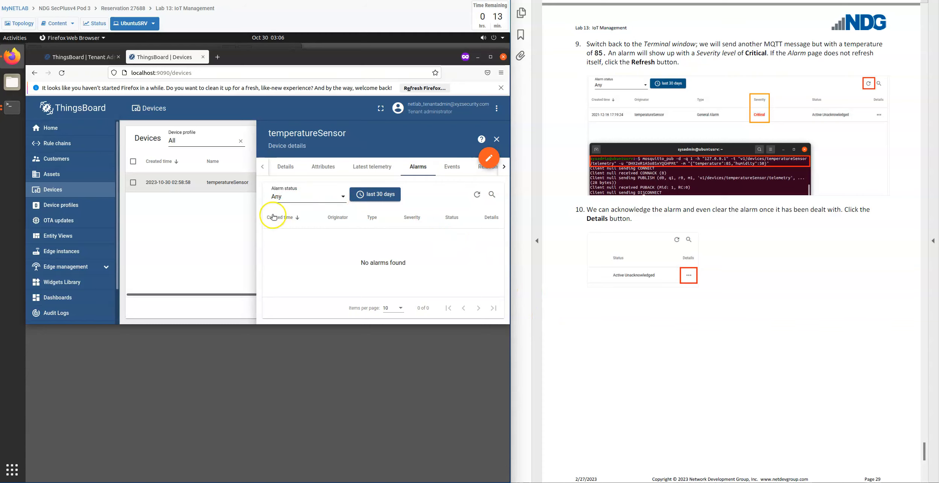
- Switch to the terminal with the sent mosquitto_pub message, recall that command and set its temperature to 85
{"action": "left_click", "coordinate": [12, 108]}
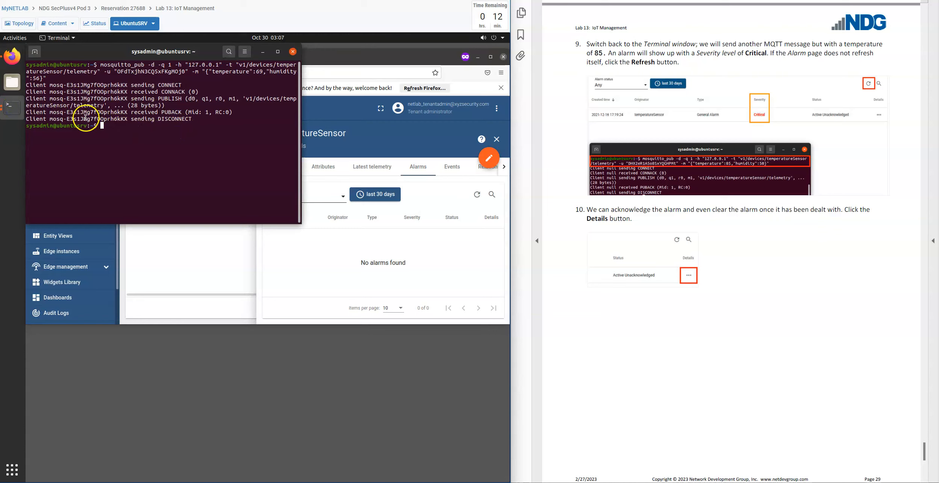
{"action": "left_click", "coordinate": [9, 113]}
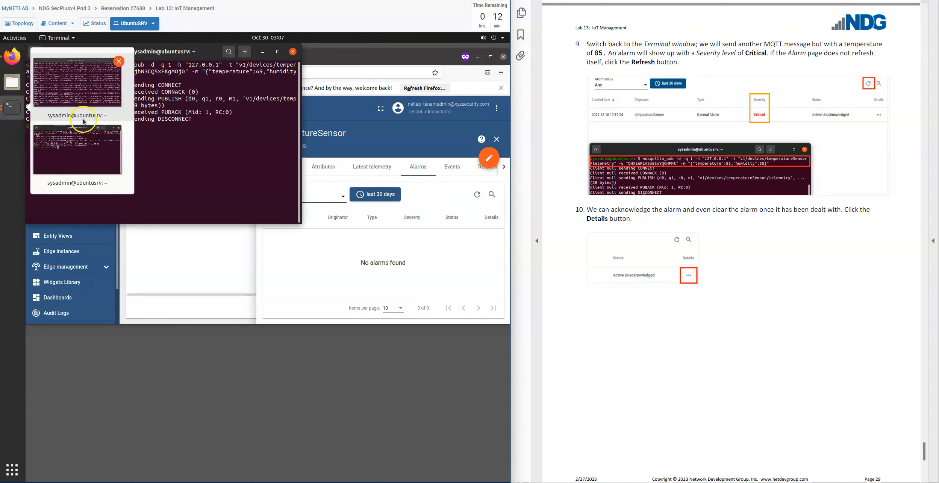
{"action": "left_click", "coordinate": [79, 157]}
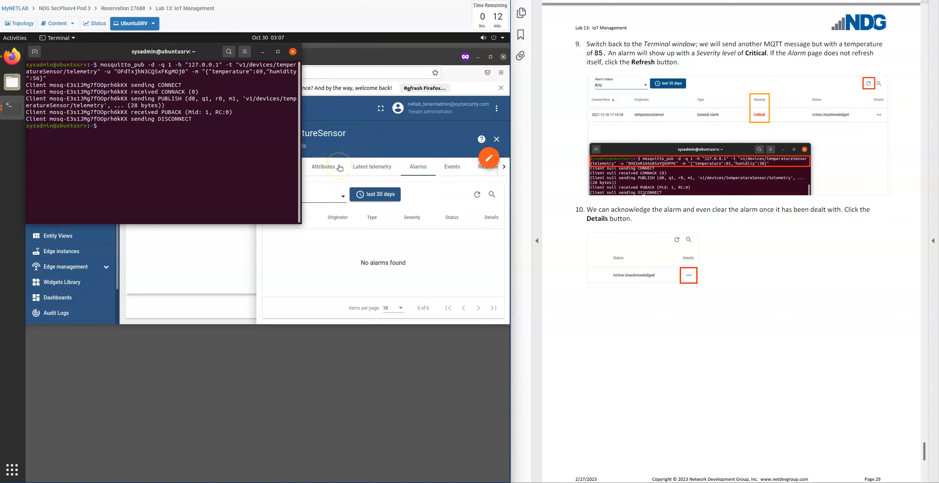
{"action": "key", "text": "Up"}
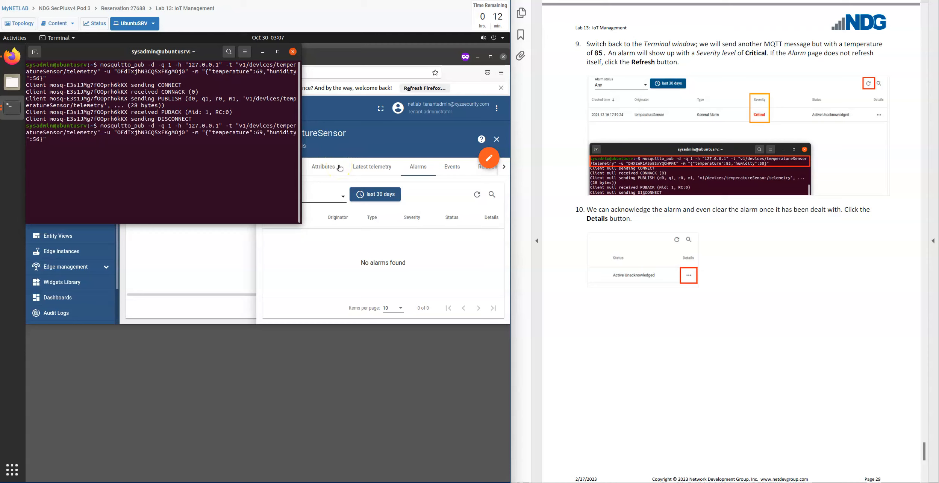
{"action": "key", "text": "Left"}
{"action": "key", "text": "Left"}
{"action": "key", "text": "Left"}
{"action": "key", "text": "Left"}
{"action": "key", "text": "Left"}
{"action": "key", "text": "Left"}
{"action": "key", "text": "Left"}
{"action": "key", "text": "Left"}
{"action": "key", "text": "Left"}
{"action": "key", "text": "Left"}
{"action": "key", "text": "Left"}
{"action": "key", "text": "Left"}
{"action": "key", "text": "Left"}
{"action": "key", "text": "Left"}
{"action": "key", "text": "Left"}
{"action": "key", "text": "Left"}
{"action": "key", "text": "Left"}
{"action": "key", "text": "Left"}
{"action": "key", "text": "Left"}
{"action": "key", "text": "Left"}
{"action": "key", "text": "Right"}
{"action": "key", "text": "Right"}
{"action": "key", "text": "Right"}
{"action": "key", "text": "Right"}
{"action": "key", "text": "Right"}
{"action": "key", "text": "BackSpace"}
{"action": "key", "text": "BackSpace"}
{"action": "type", "text": "85"}
- Set the humidity in the recalled command to 50 and run it to publish the message
{"action": "key", "text": "Right"}
{"action": "key", "text": "Right"}
{"action": "key", "text": "Right"}
{"action": "key", "text": "Right"}
{"action": "key", "text": "Right"}
{"action": "key", "text": "Right"}
{"action": "key", "text": "Right"}
{"action": "key", "text": "Right"}
{"action": "key", "text": "Right"}
{"action": "key", "text": "Right"}
{"action": "key", "text": "Right"}
{"action": "key", "text": "Right"}
{"action": "key", "text": "Right"}
{"action": "key", "text": "Right"}
{"action": "key", "text": "Right"}
{"action": "key", "text": "Right"}
{"action": "key", "text": "Left"}
{"action": "key", "text": "Left"}
{"action": "key", "text": "Left"}
{"action": "type", "text": "0"}
{"action": "key", "text": "Return"}
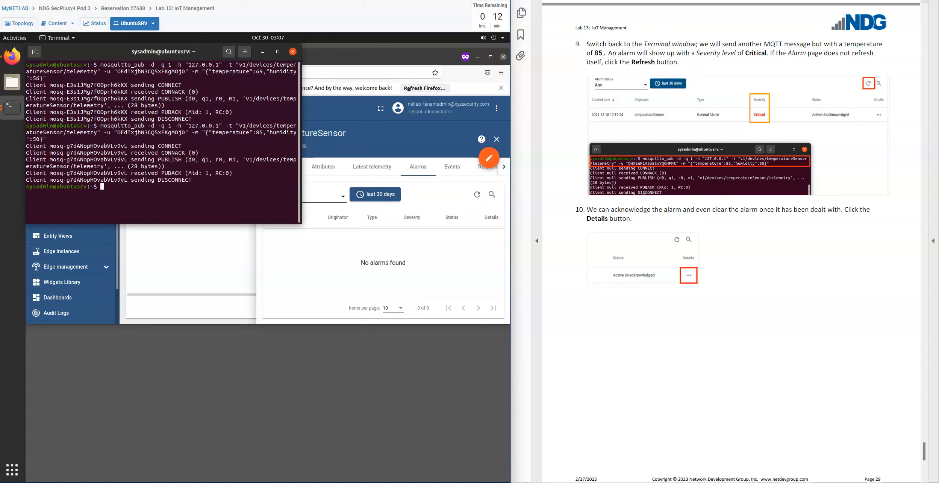
- Switch to ThingsBoard in Firefox, reload the Devices page and reopen the temperatureSensor's alarms
{"action": "left_click", "coordinate": [390, 55]}
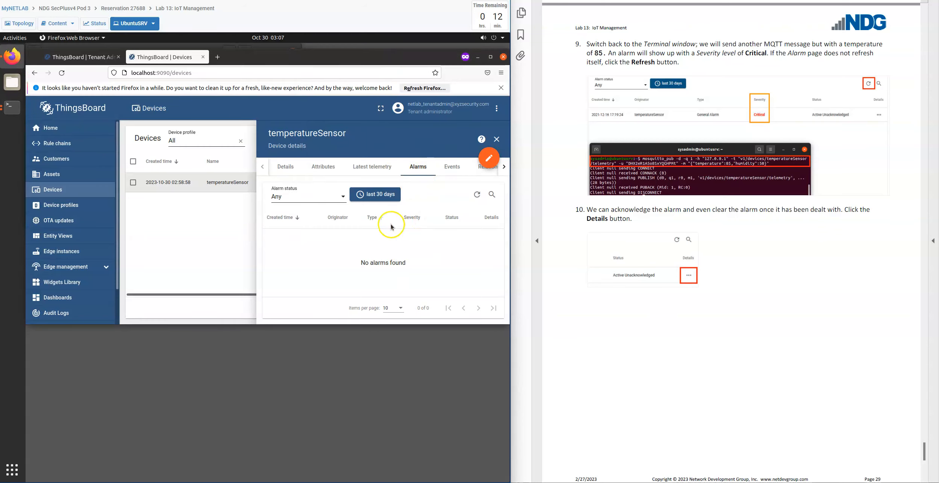
{"action": "left_click", "coordinate": [62, 73]}
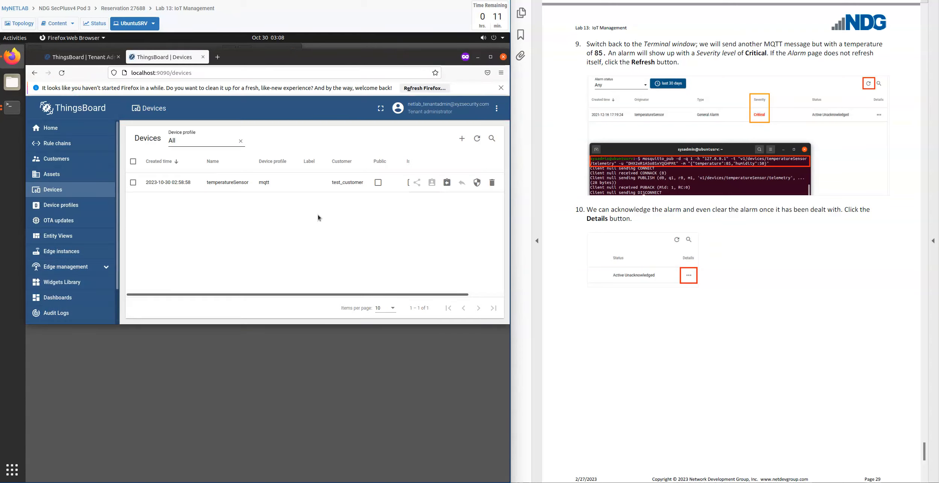
{"action": "left_click", "coordinate": [225, 182]}
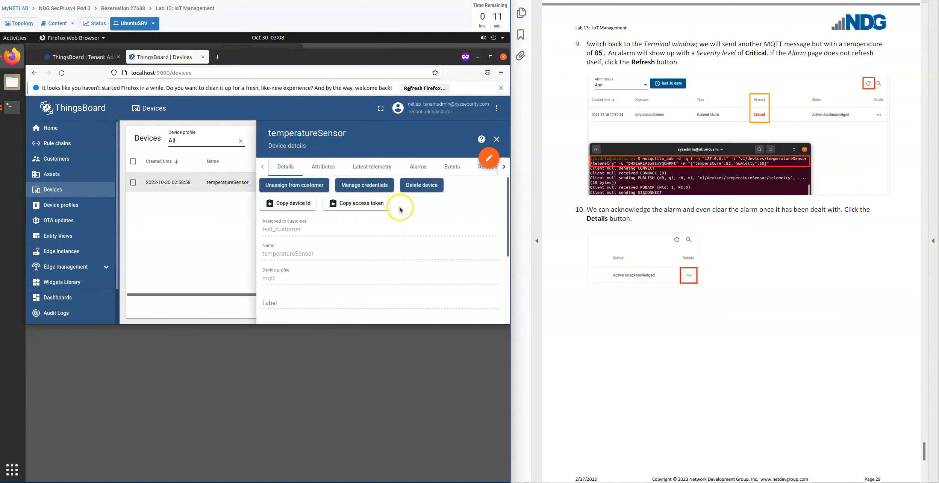
{"action": "left_click", "coordinate": [420, 167]}
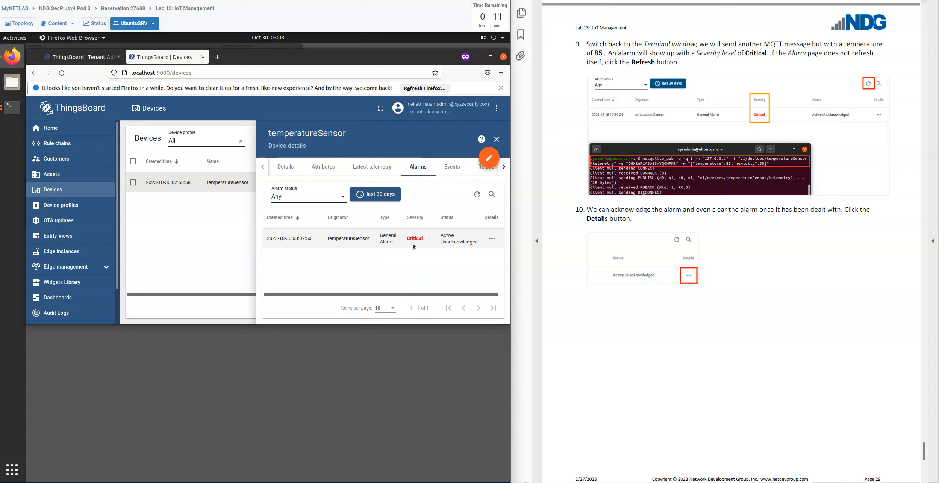
- Open the details of the temperatureSensor's critical General Alarm, acknowledge and clear the alarm, and close the details
{"action": "left_click", "coordinate": [492, 241]}
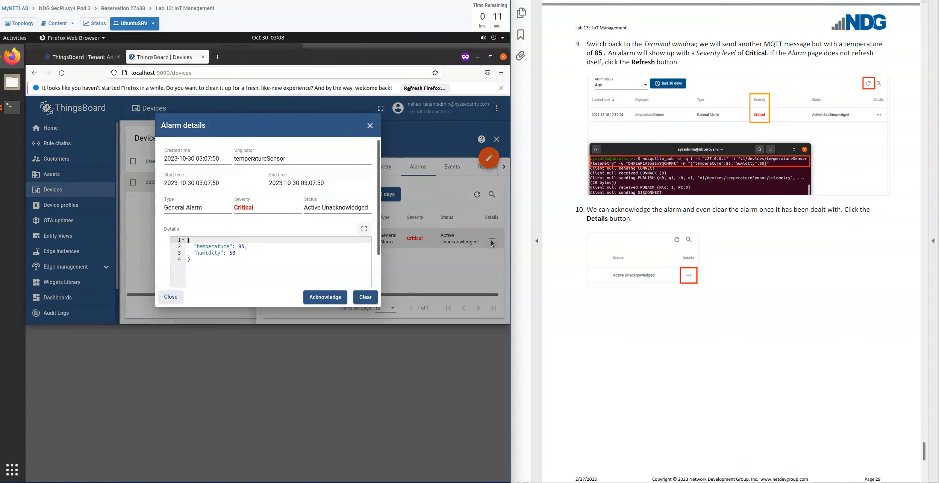
{"action": "scroll", "coordinate": [564, 313], "scroll_direction": "down", "scroll_amount": 10}
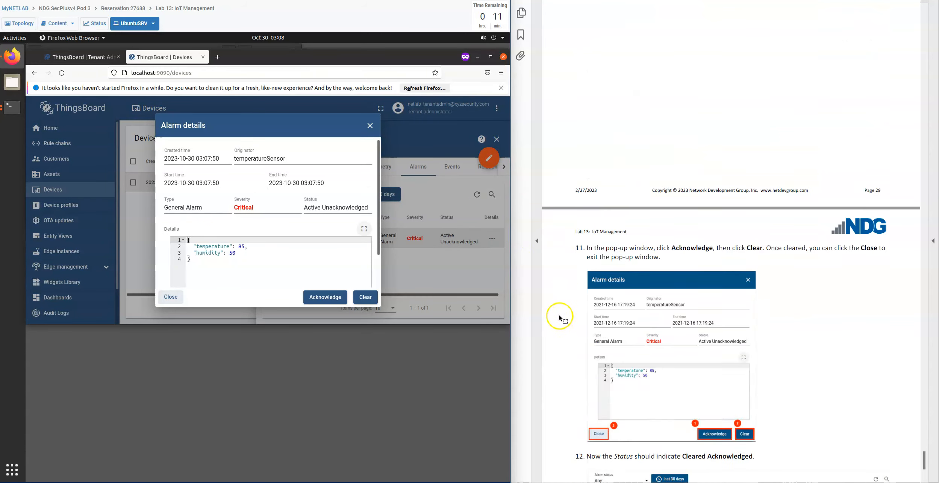
{"action": "scroll", "coordinate": [558, 317], "scroll_direction": "down", "scroll_amount": 2}
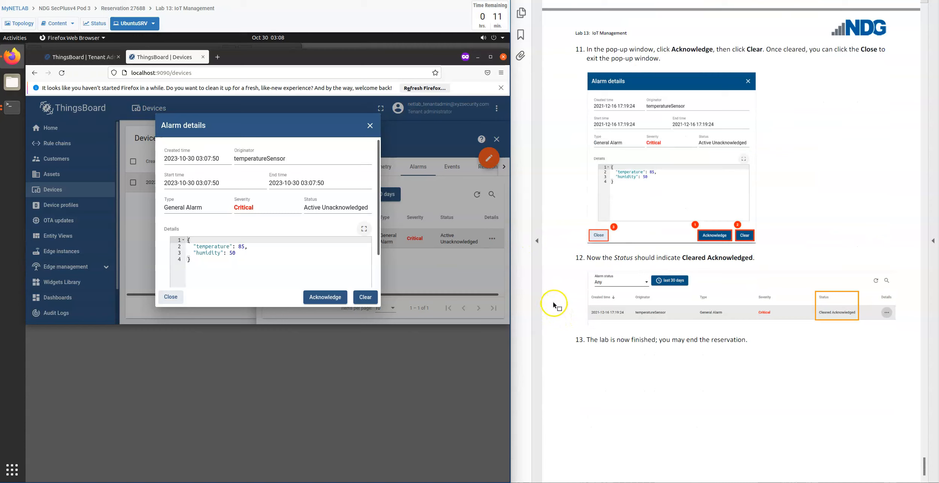
{"action": "left_click", "coordinate": [317, 298]}
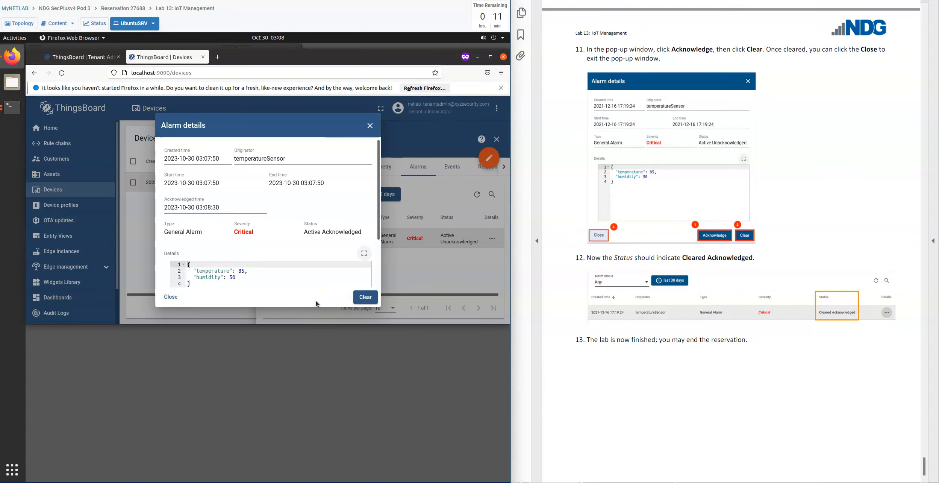
{"action": "left_click", "coordinate": [371, 298]}
{"action": "left_click", "coordinate": [367, 299]}
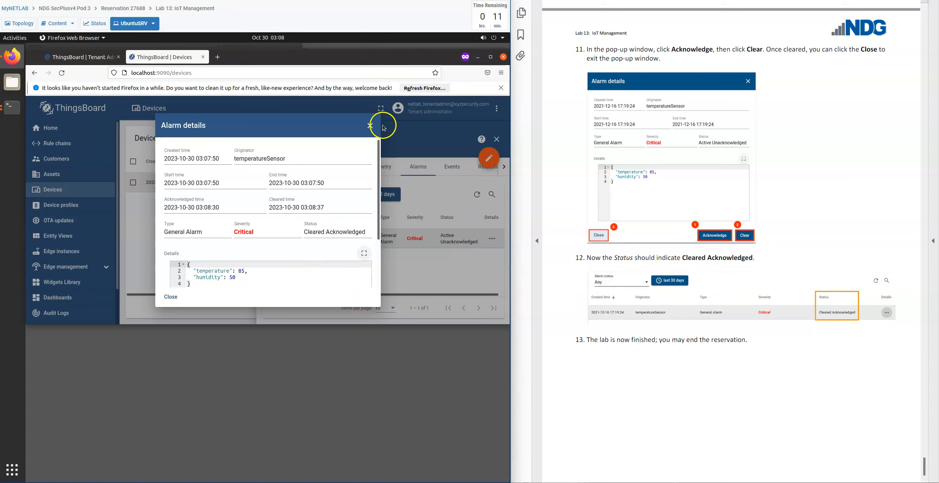
{"action": "left_click", "coordinate": [370, 126]}
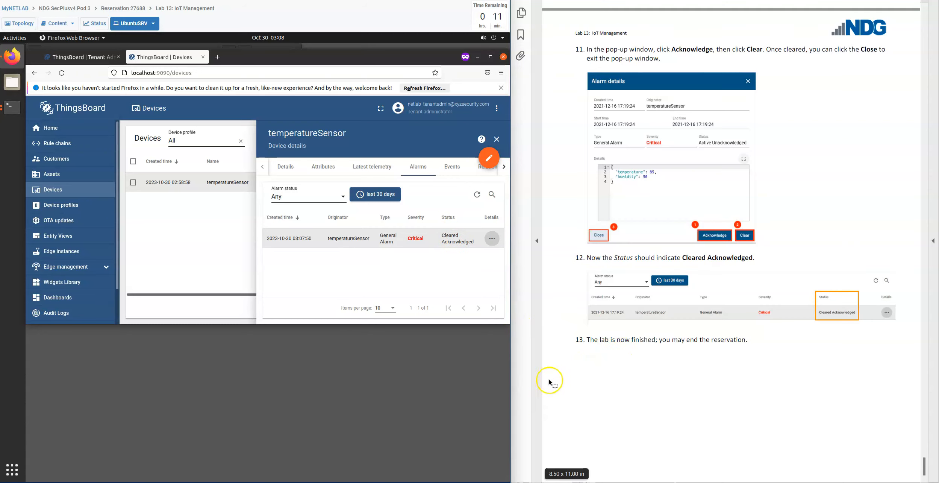
{"action": "scroll", "coordinate": [560, 323], "scroll_direction": "down", "scroll_amount": 1}
{"action": "scroll", "coordinate": [558, 335], "scroll_direction": "up", "scroll_amount": 1}
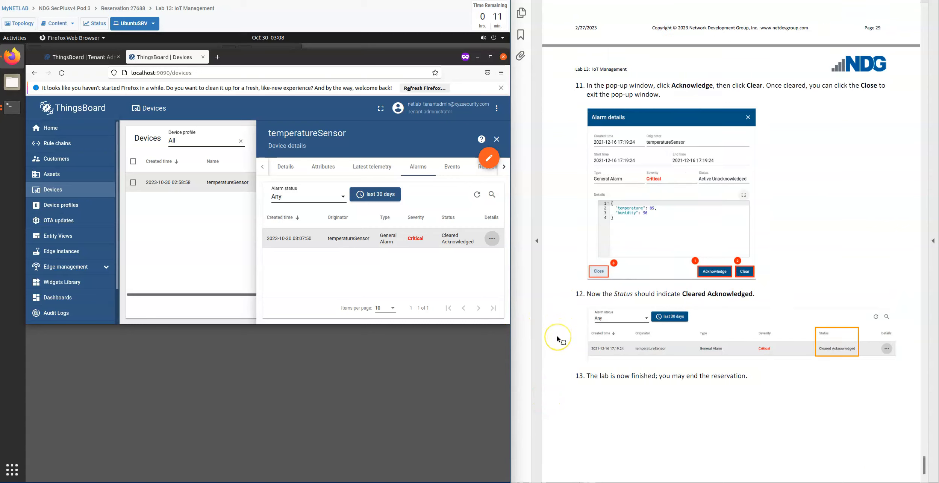